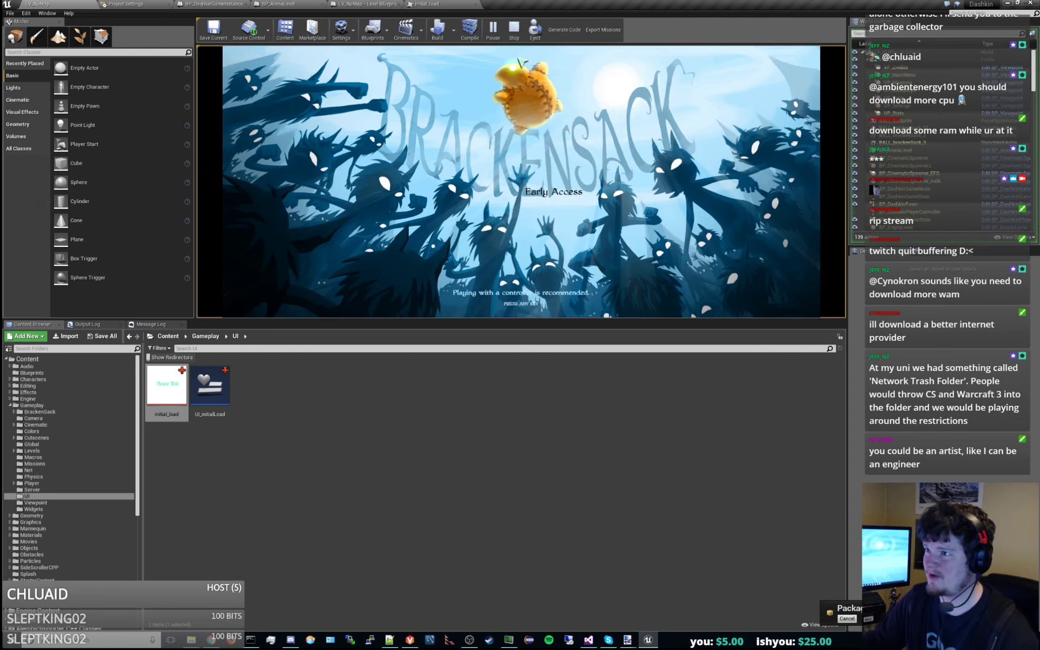
Stop the running play session and switch to the initial_load.png image in paint.net
left_click(514, 30)
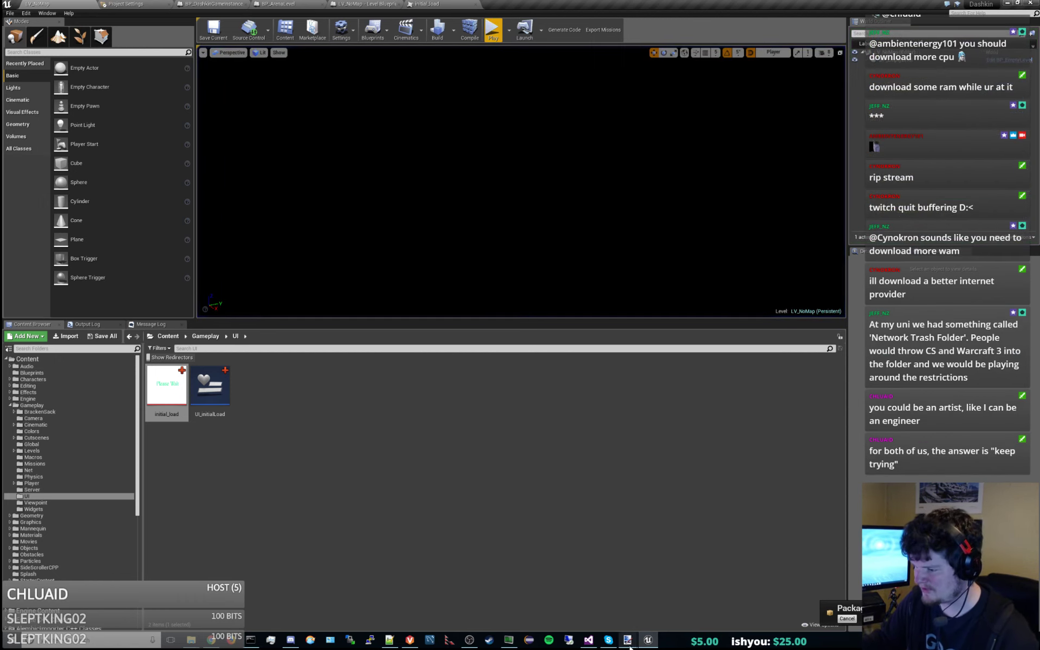
left_click(596, 599)
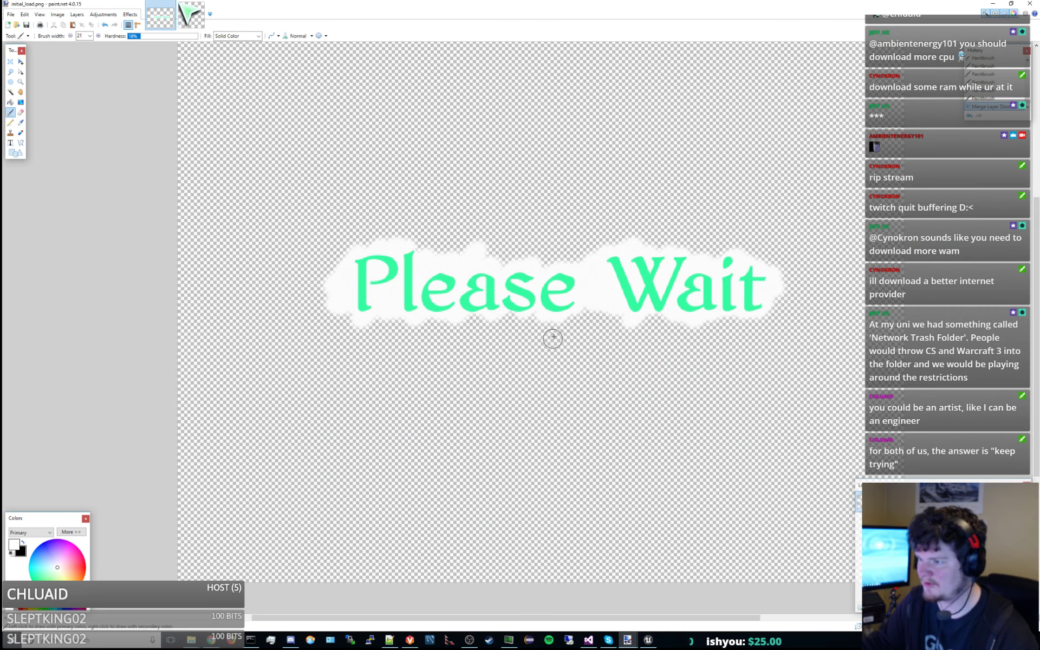
Try to soften the white glow behind the "Please Wait" text by lowering Layer 2's opacity to 111
left_click(894, 523)
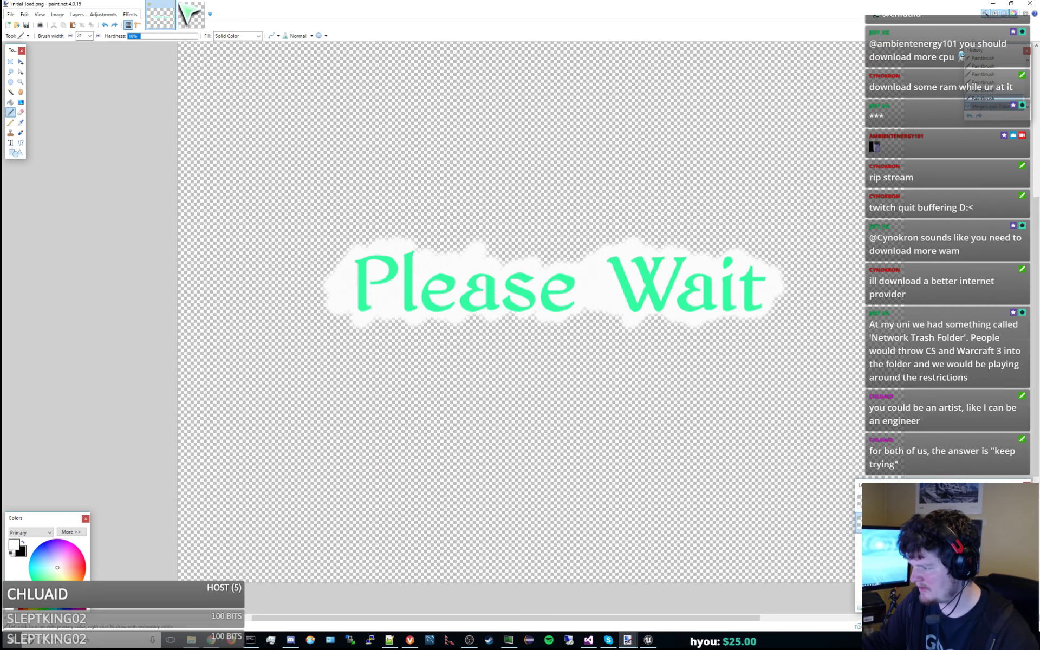
double_click(894, 523)
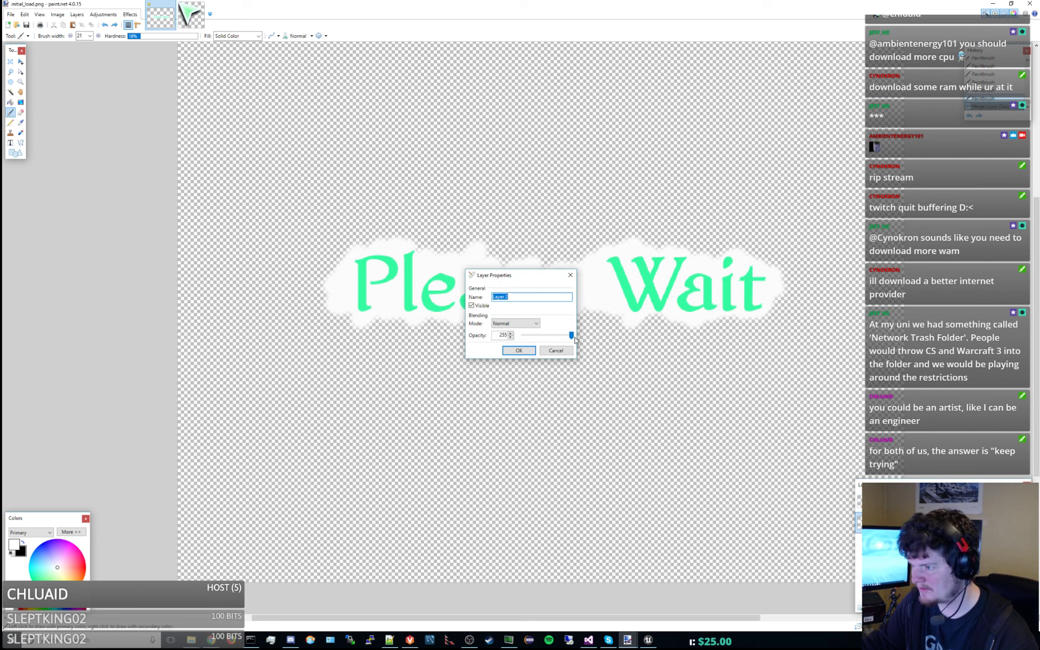
left_click_drag(572, 336, 539, 337)
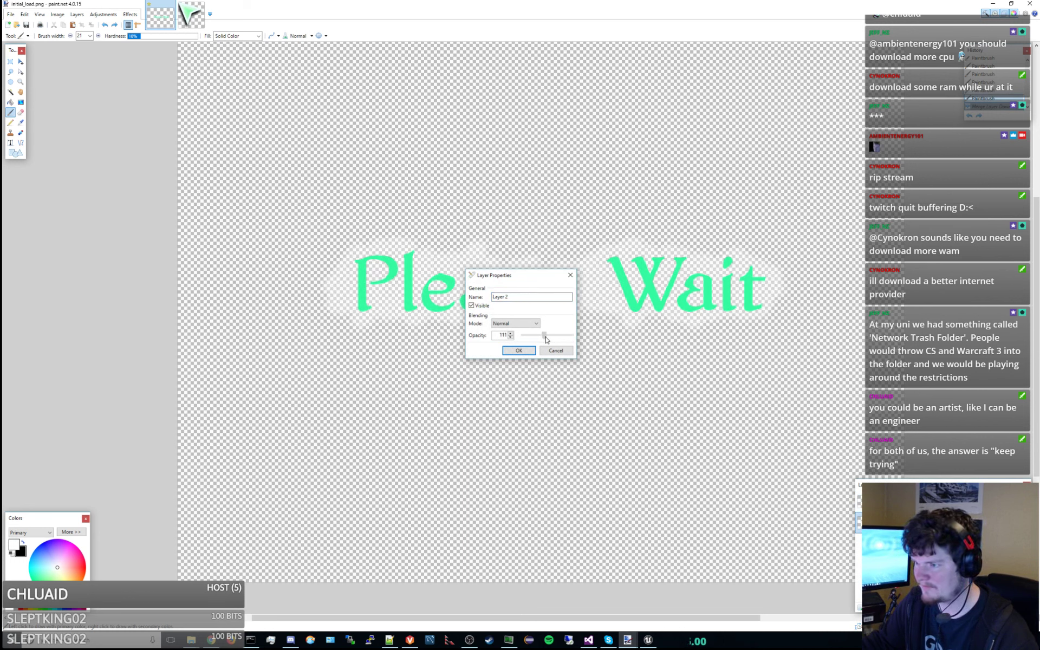
left_click(520, 351)
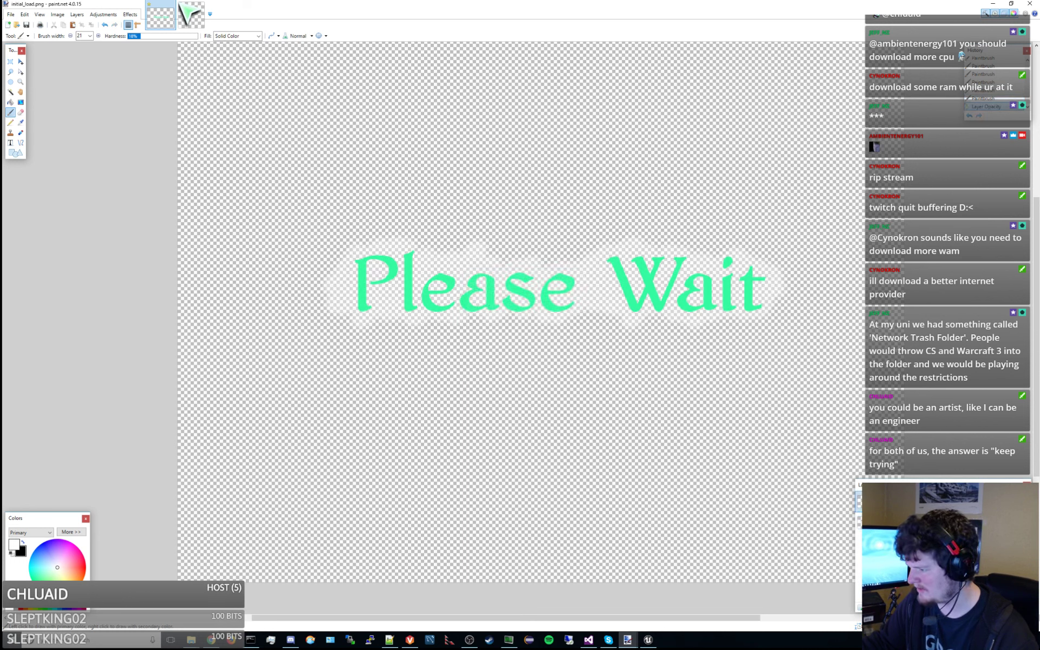
key("ctrl+z")
key("ctrl+z")
key("ctrl+y")
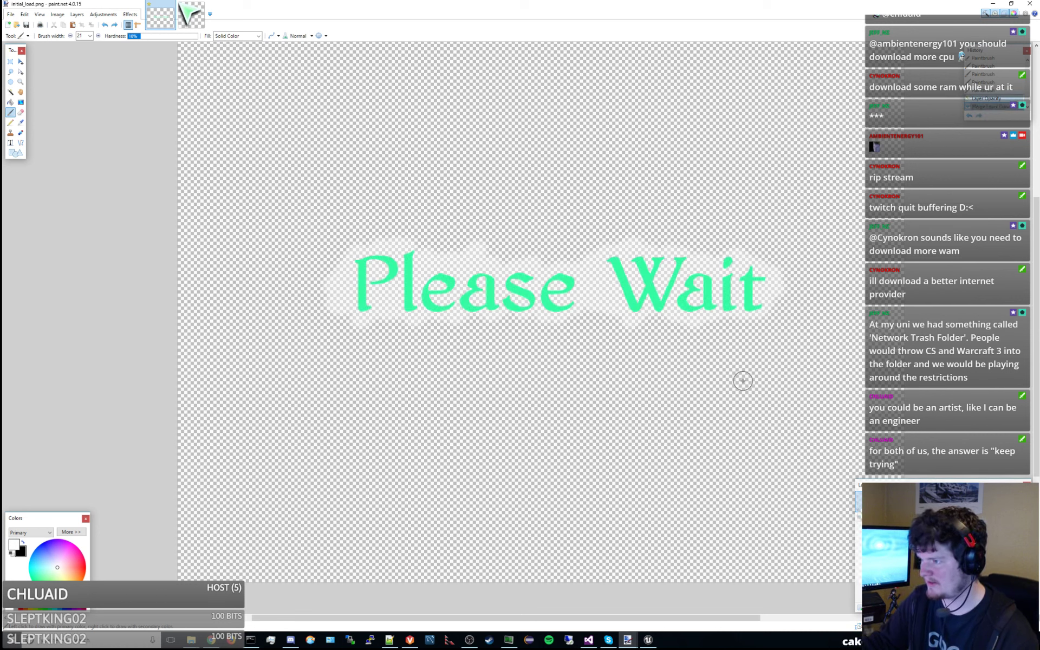
Move the white glow layer above the text layer and back below it
key("ctrl+a")
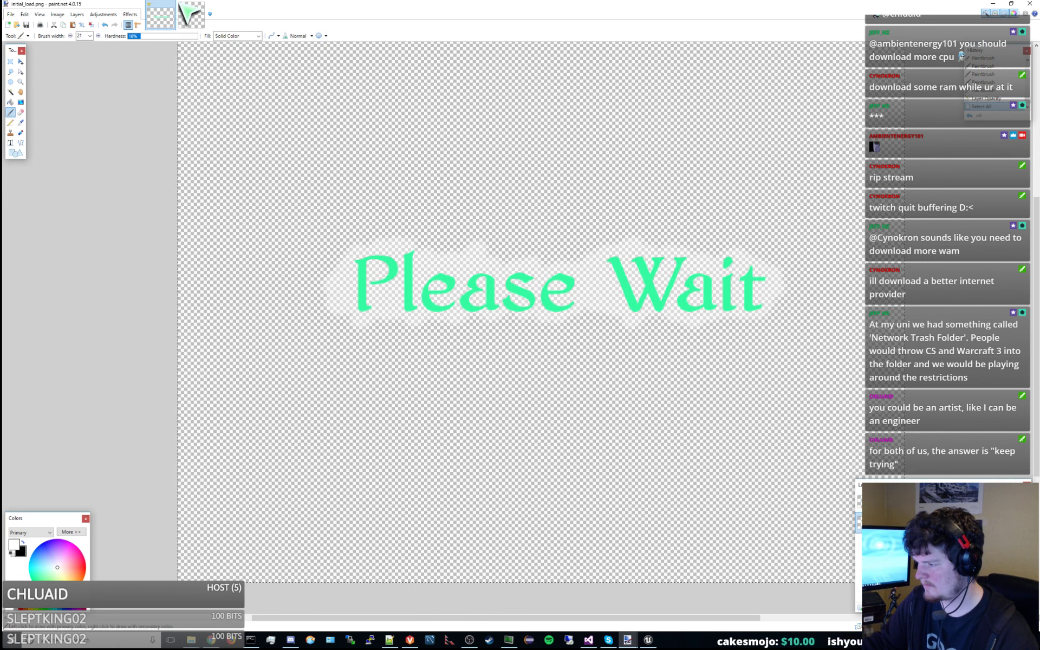
left_click(898, 608)
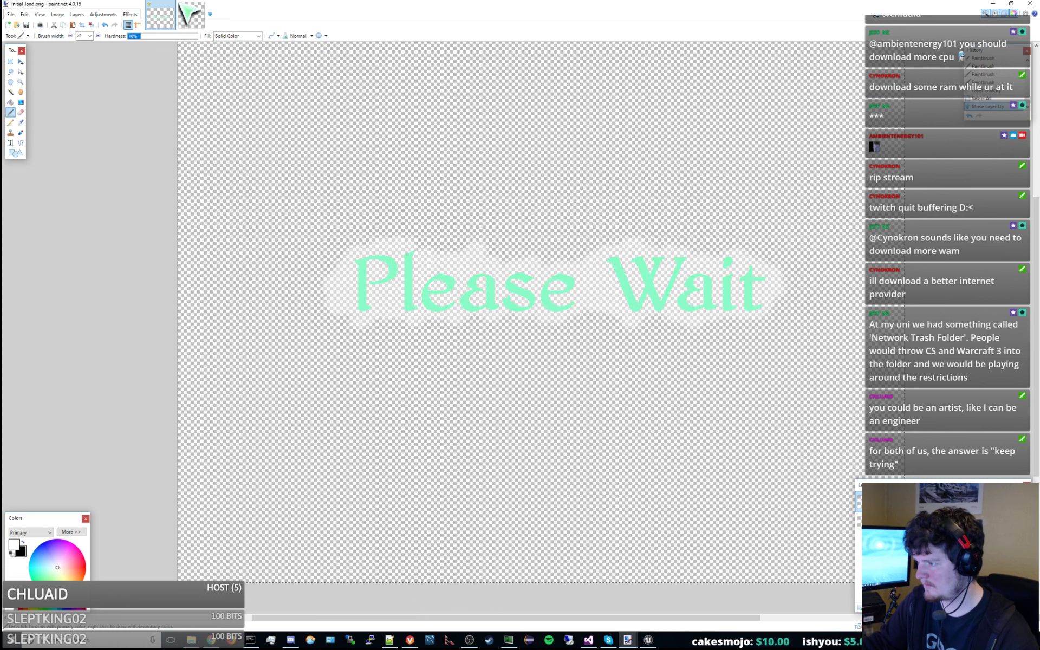
left_click(907, 608)
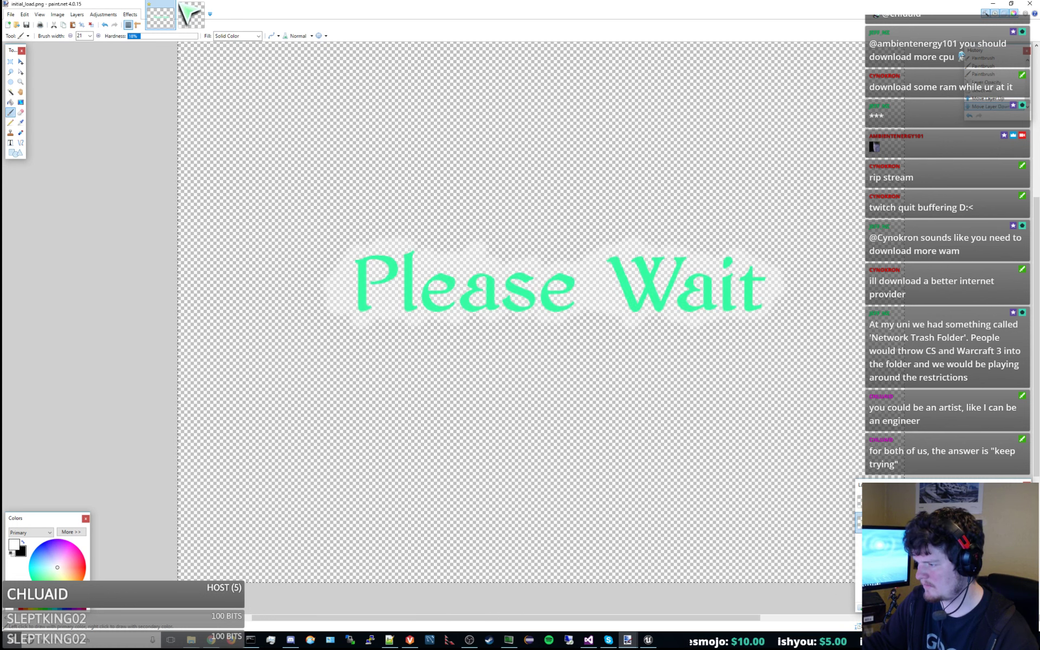
Cut the glow out of Layer 2, set the layer's opacity to 255 and paste the glow back
key("ctrl+a")
key("ctrl+x")
key("F4")
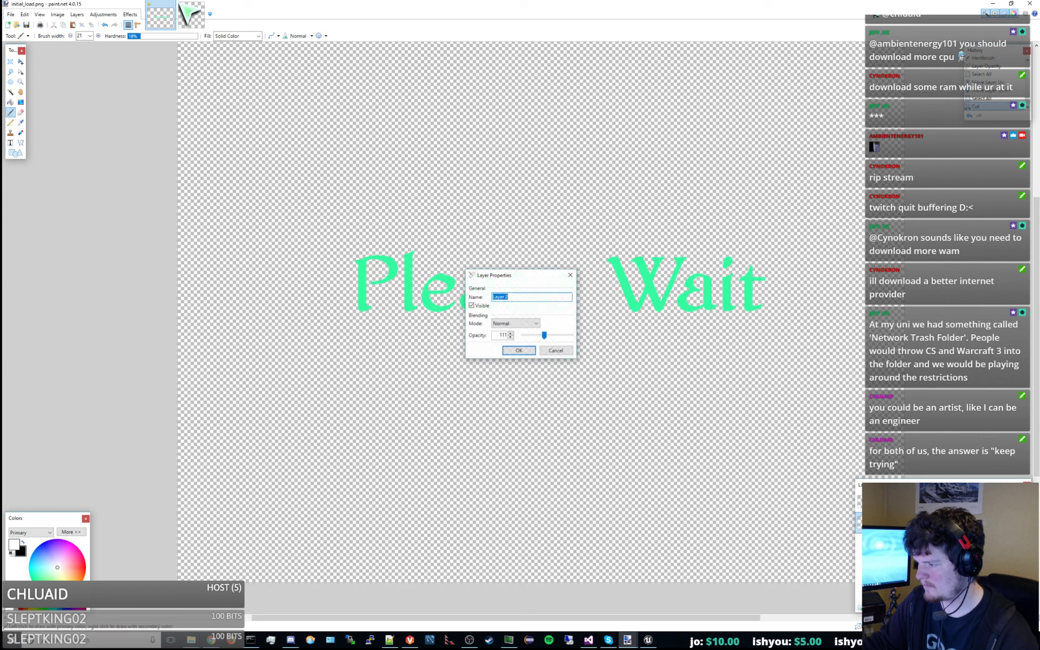
left_click_drag(544, 335, 575, 336)
left_click(522, 352)
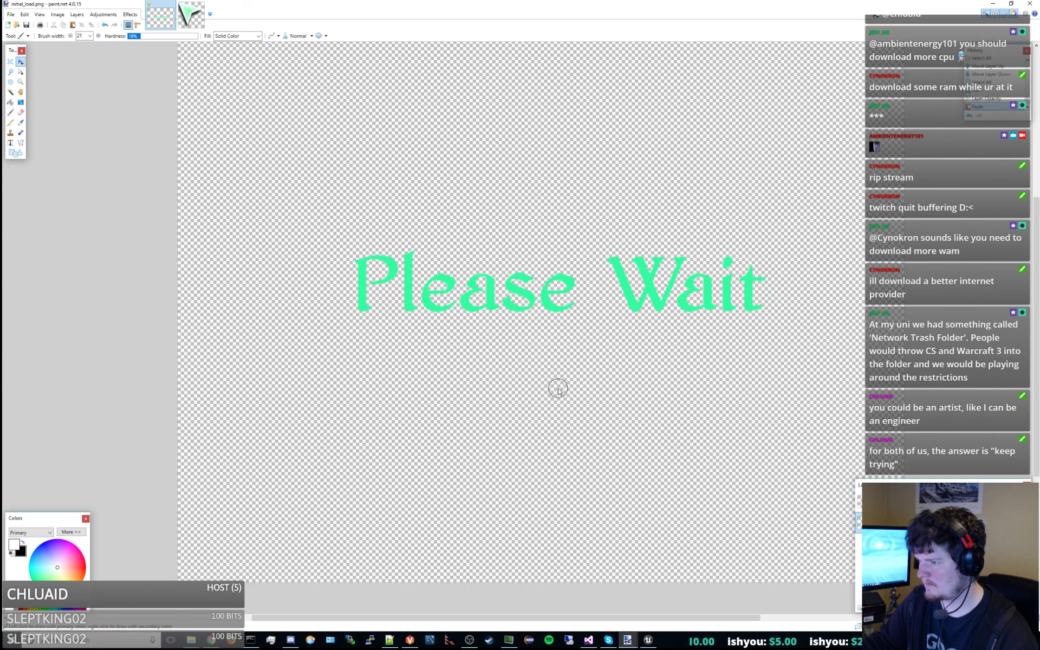
key("ctrl+v")
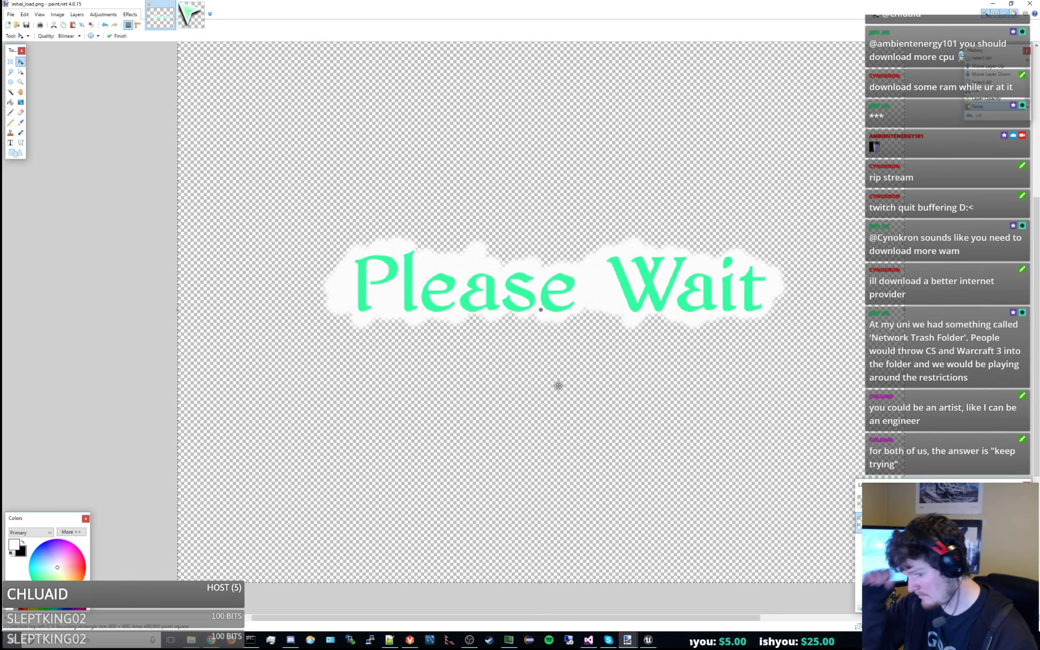
Expand the color settings and fill the glow around the "Please Wait" text with white using the Paint Bucket
left_click(73, 534)
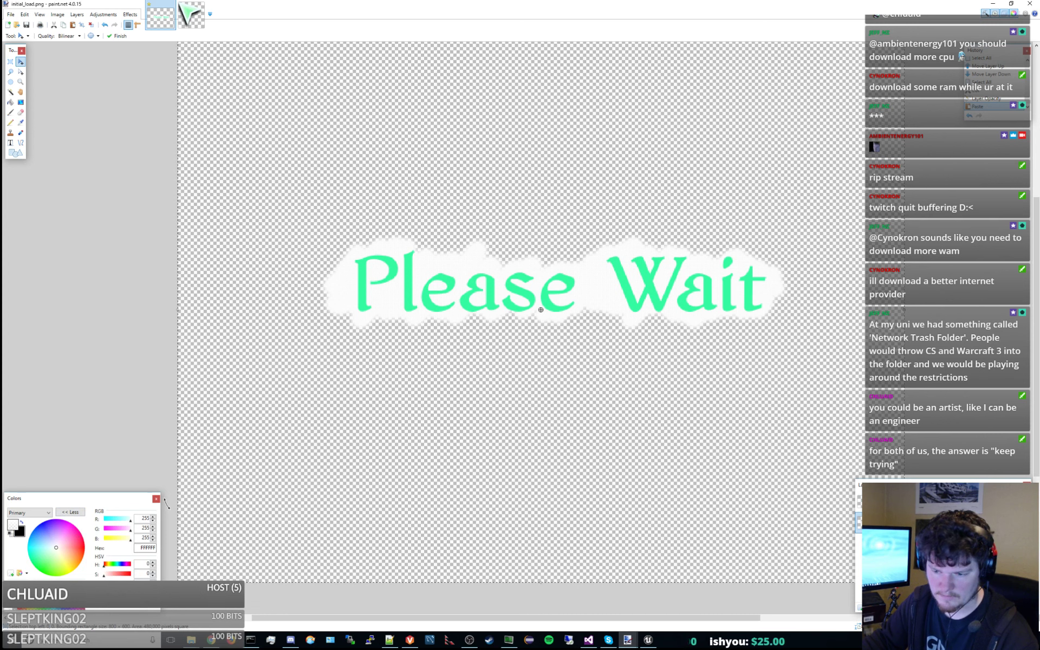
left_click(10, 102)
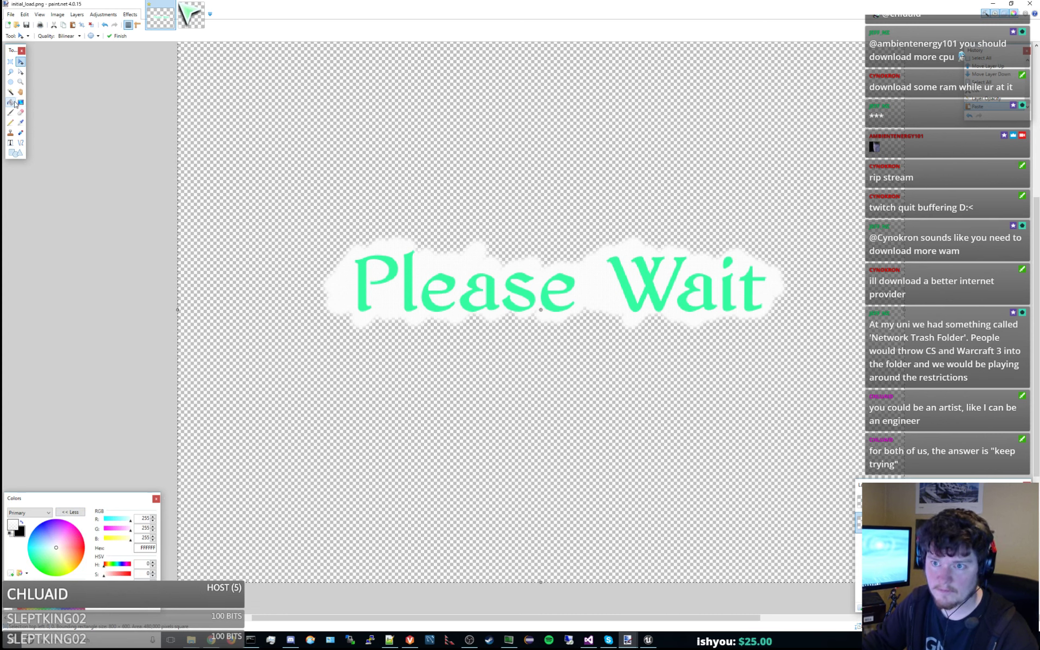
left_click(346, 291)
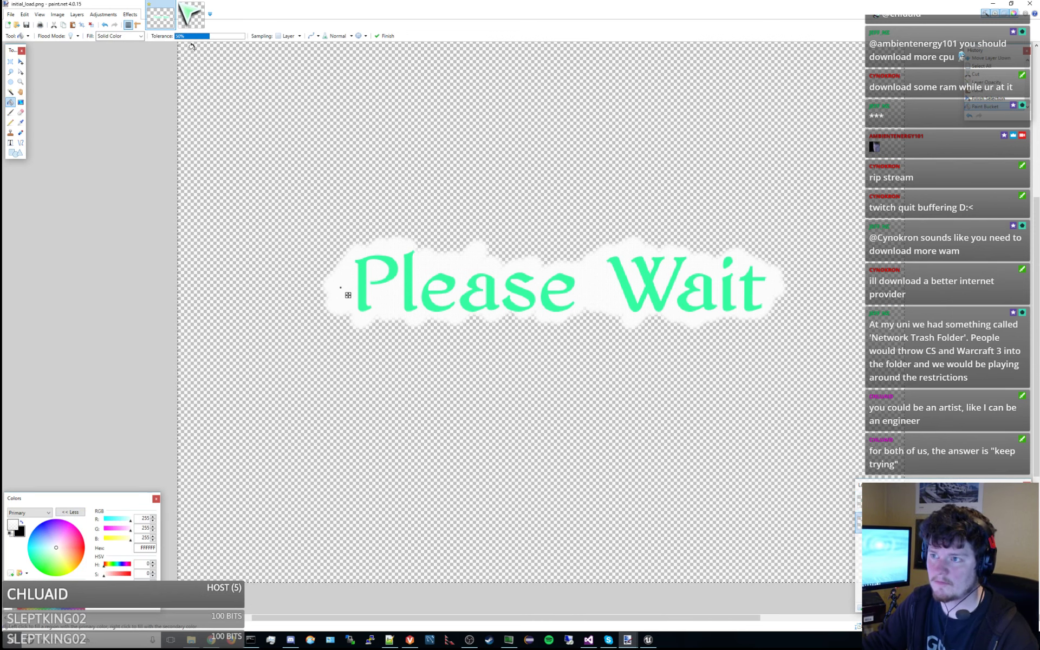
Try the Additive blend mode on the white fill and switch it back to Normal
left_click(339, 37)
left_click(341, 37)
left_click(353, 35)
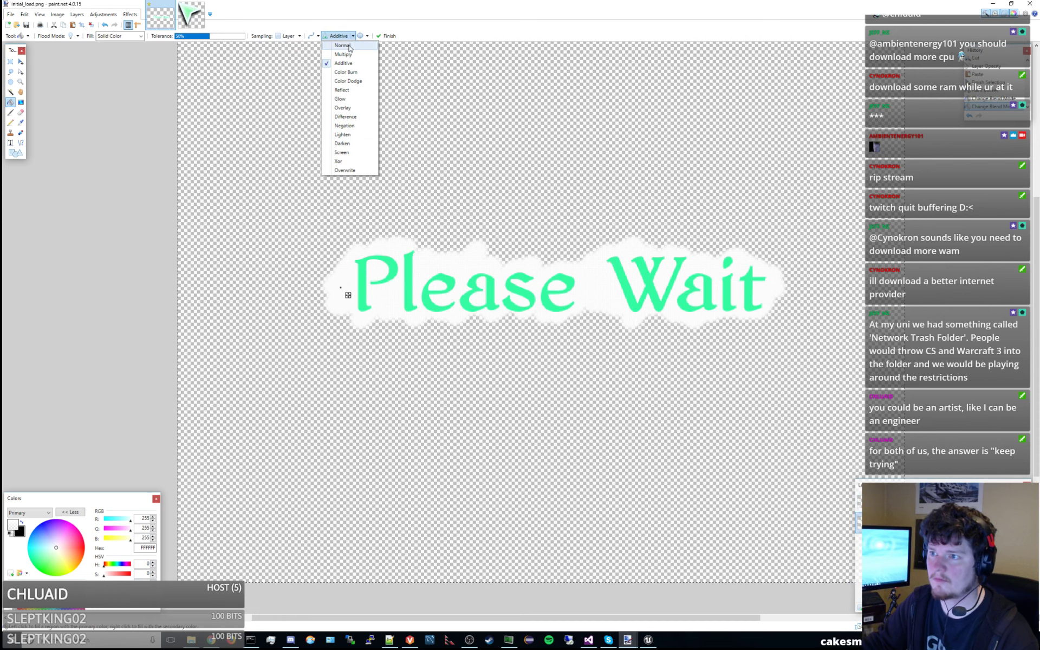
left_click(348, 46)
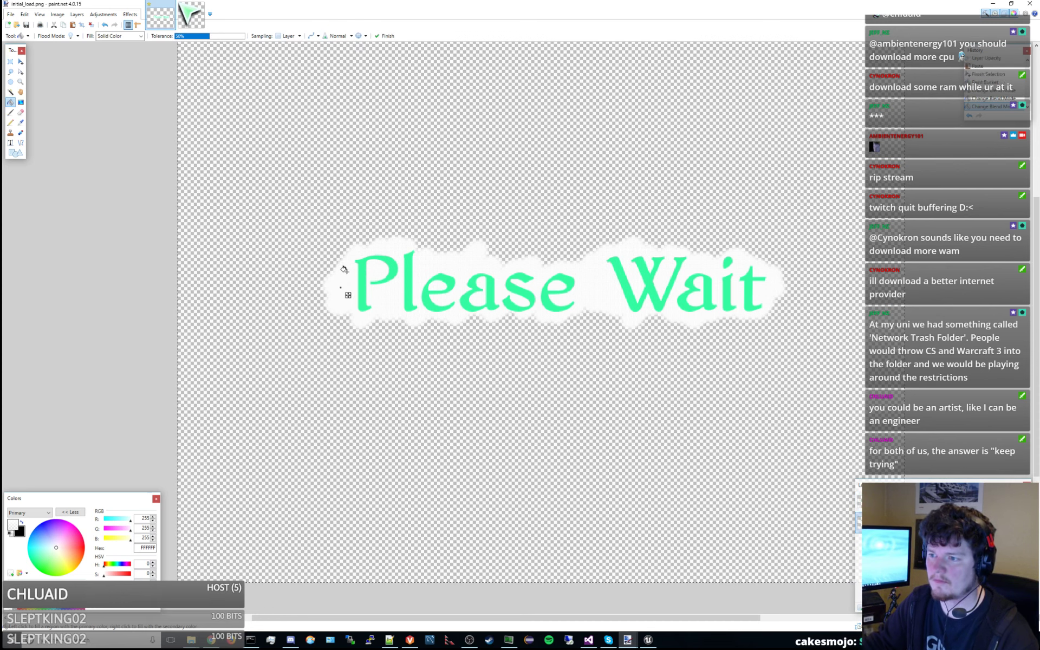
Fill the glow near the start of the "Please Wait" text with white several more times and finish the fill
left_click(348, 272)
left_click(340, 275)
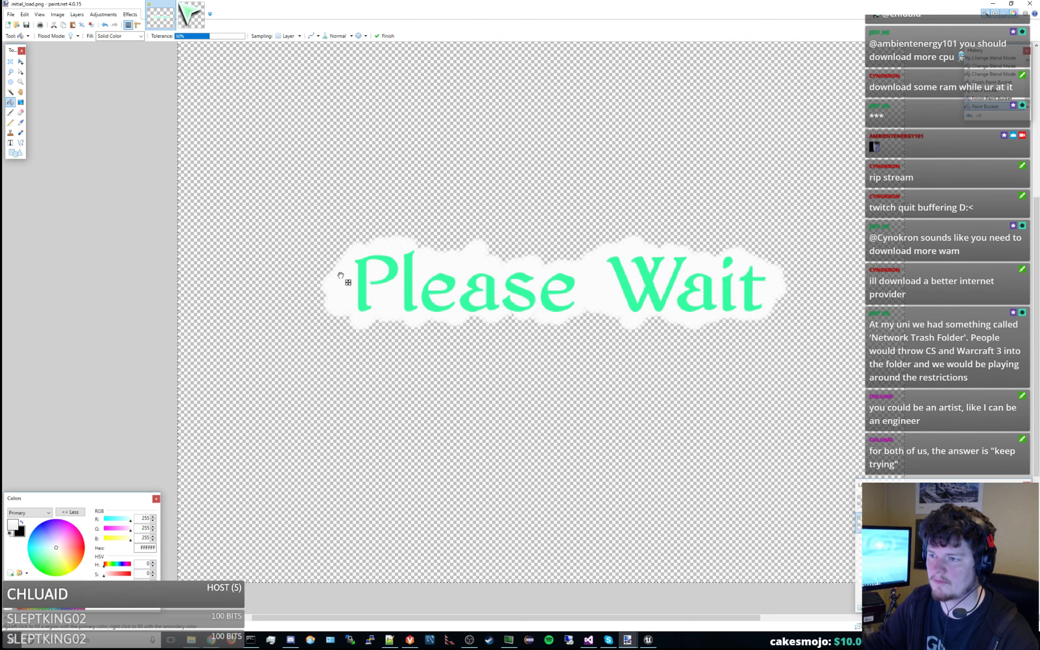
left_click(335, 291)
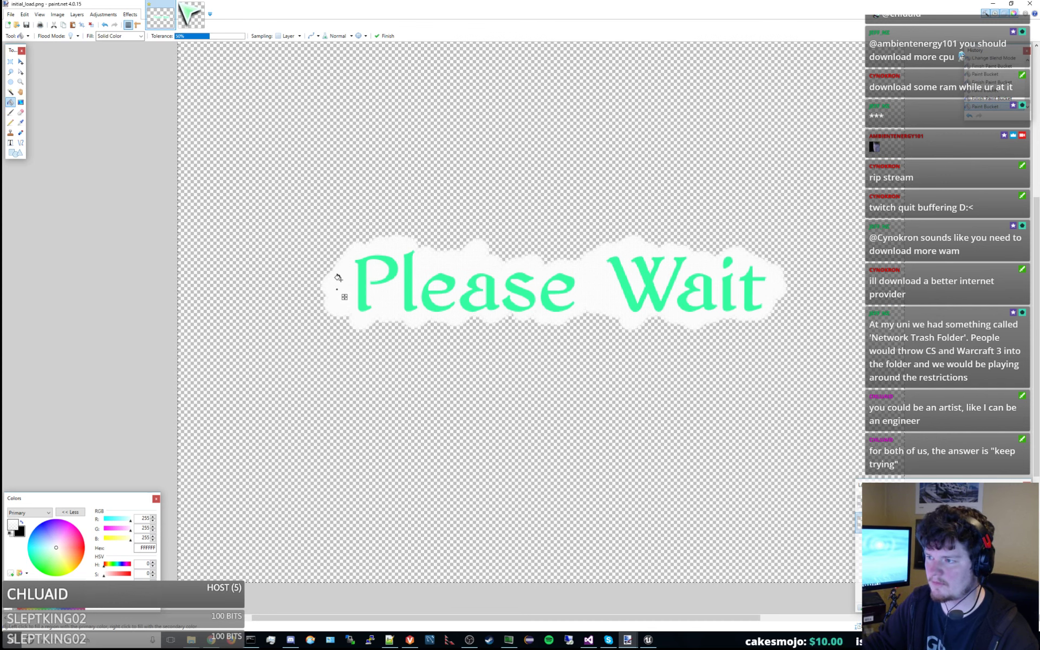
key("Return")
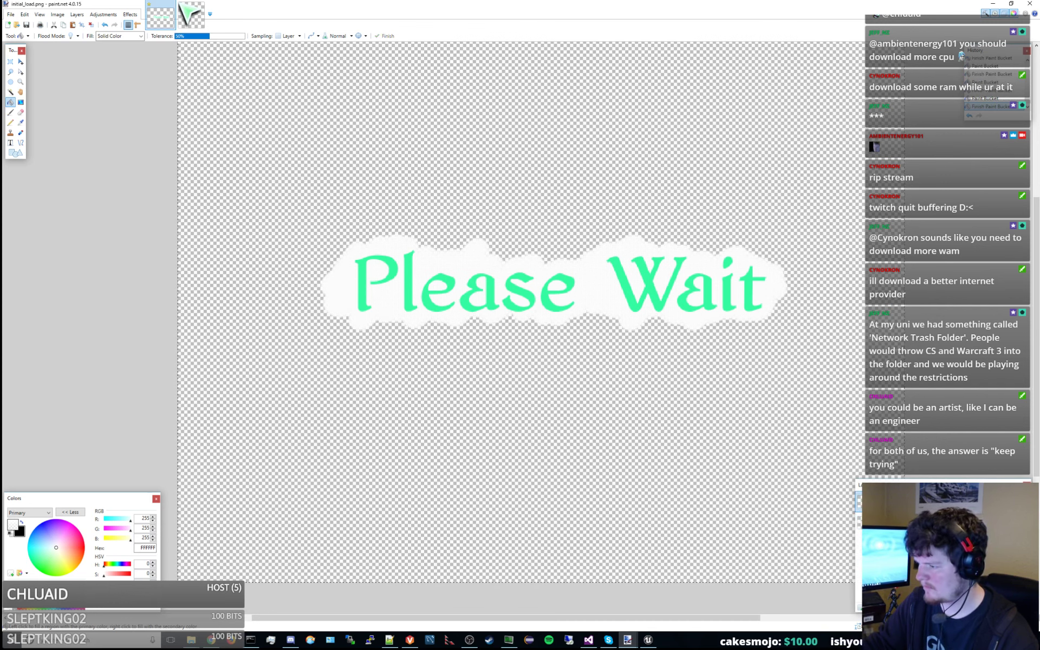
Try merging the layer down and adding a new layer, and undo both changes
left_click(890, 607)
mouse_move(479, 2)
left_mouse_down()
mouse_move(1039, 147)
mouse_move(651, 120)
mouse_move(725, 142)
mouse_move(1039, 149)
mouse_move(950, 159)
mouse_move(946, 188)
mouse_move(558, 0)
left_mouse_up()
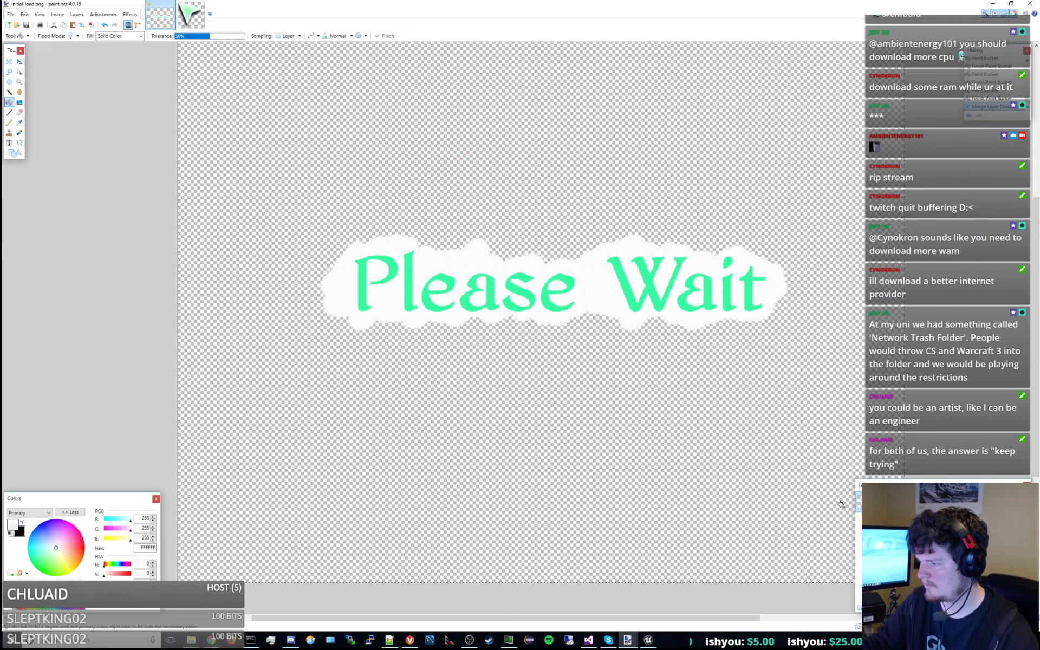
left_click(859, 608)
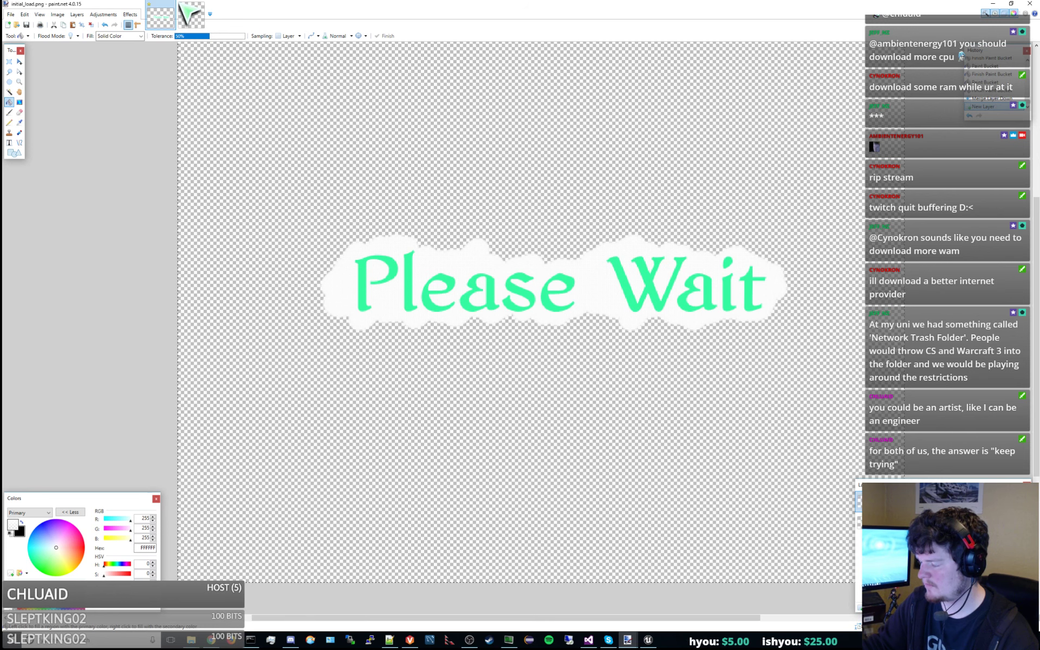
key("ctrl+z")
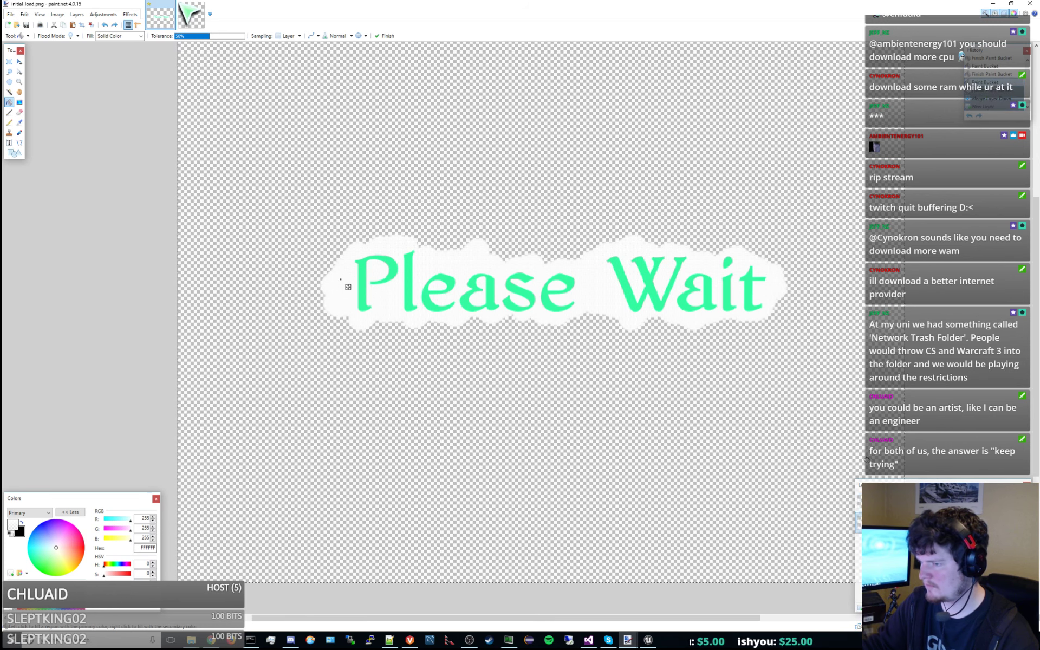
Erase the glow layer, repaint a soft white glow around "Please Wait" with the Paintbrush, and merge the layer down
key("ctrl+a")
key("Delete")
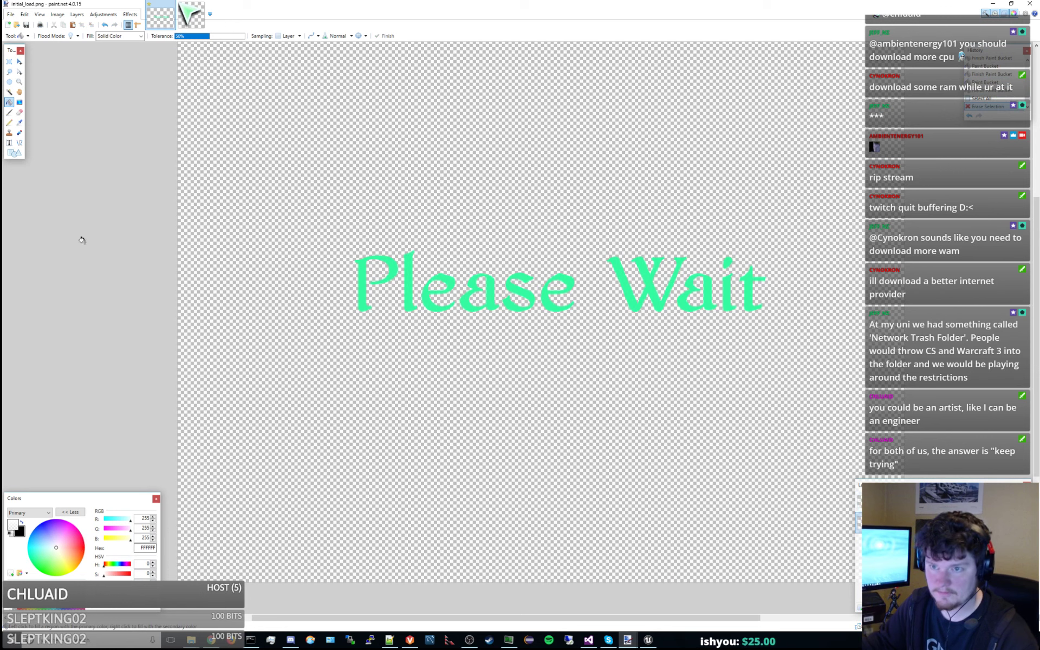
left_click(10, 112)
mouse_move(366, 252)
left_mouse_down()
mouse_move(383, 248)
mouse_move(348, 291)
mouse_move(390, 254)
mouse_move(363, 310)
mouse_move(415, 243)
mouse_move(377, 318)
mouse_move(432, 262)
mouse_move(457, 266)
mouse_move(439, 317)
mouse_move(477, 270)
mouse_move(512, 273)
mouse_move(520, 300)
mouse_move(566, 270)
mouse_move(582, 295)
mouse_move(615, 265)
mouse_move(588, 268)
mouse_move(596, 303)
mouse_move(669, 241)
mouse_move(610, 259)
mouse_move(635, 277)
mouse_move(695, 272)
mouse_move(680, 306)
mouse_move(736, 249)
mouse_move(675, 328)
mouse_move(713, 250)
mouse_move(711, 312)
mouse_move(745, 259)
mouse_move(754, 268)
mouse_move(739, 320)
mouse_move(761, 319)
mouse_move(771, 265)
left_mouse_up()
mouse_move(649, 317)
left_mouse_down()
mouse_move(360, 323)
mouse_move(341, 303)
mouse_move(393, 255)
mouse_move(448, 258)
left_mouse_up()
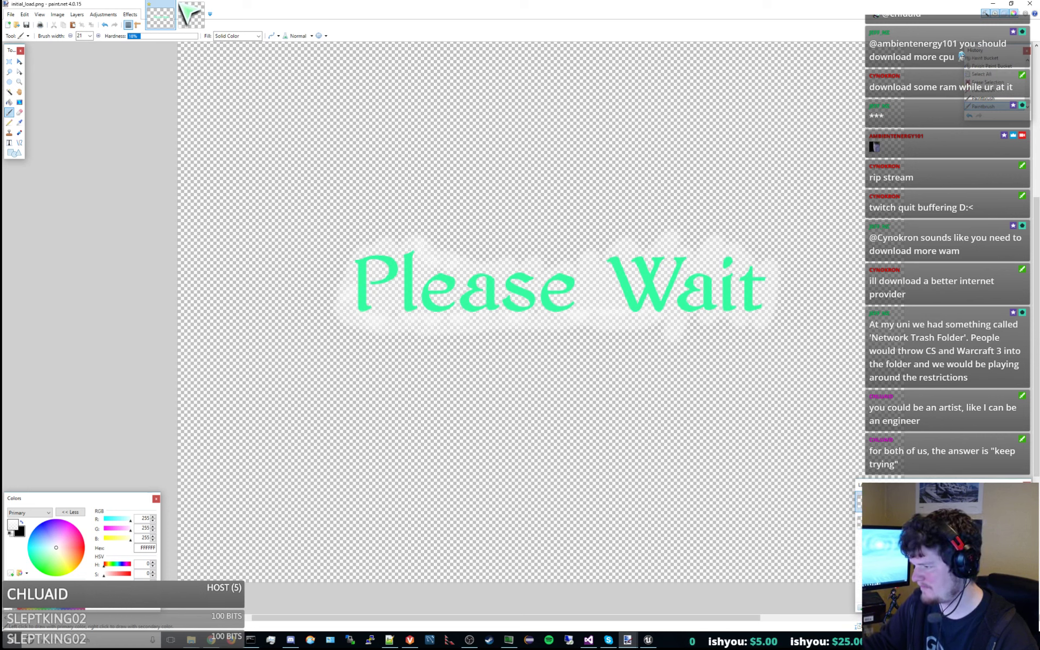
key("ctrl+m")
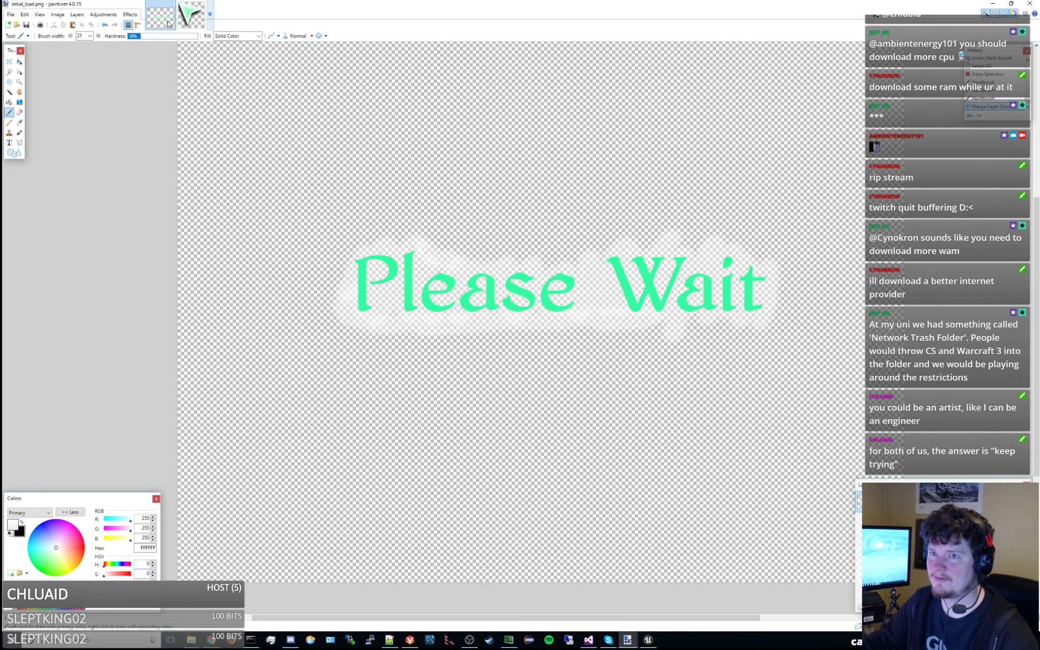
Return to Unreal Editor, open the initial_load texture and save it
left_click(996, 3)
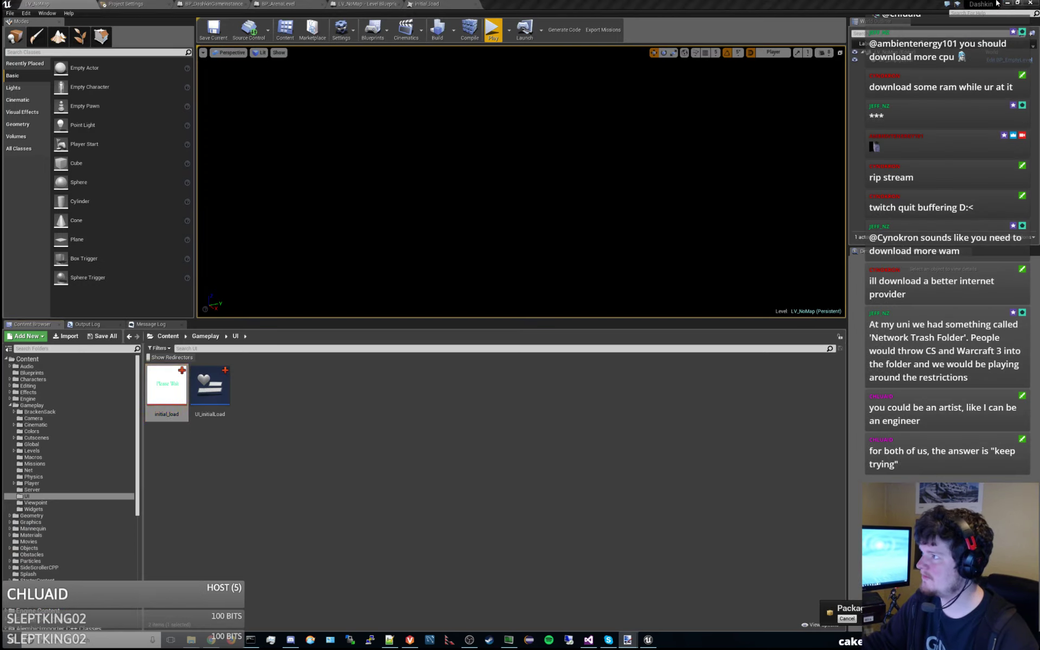
double_click(166, 400)
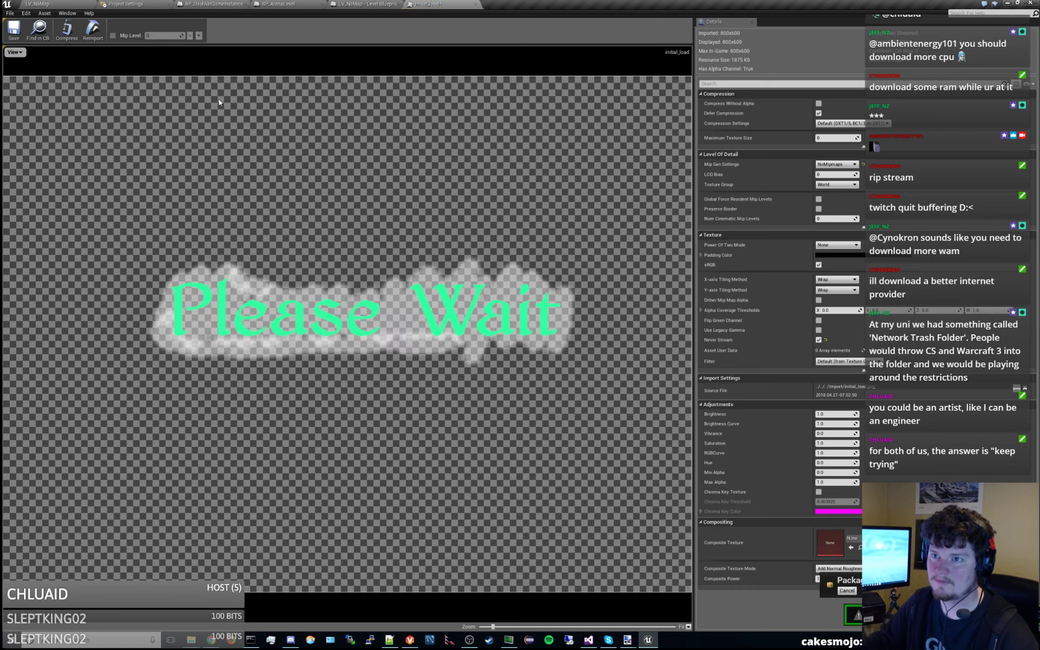
left_click(14, 30)
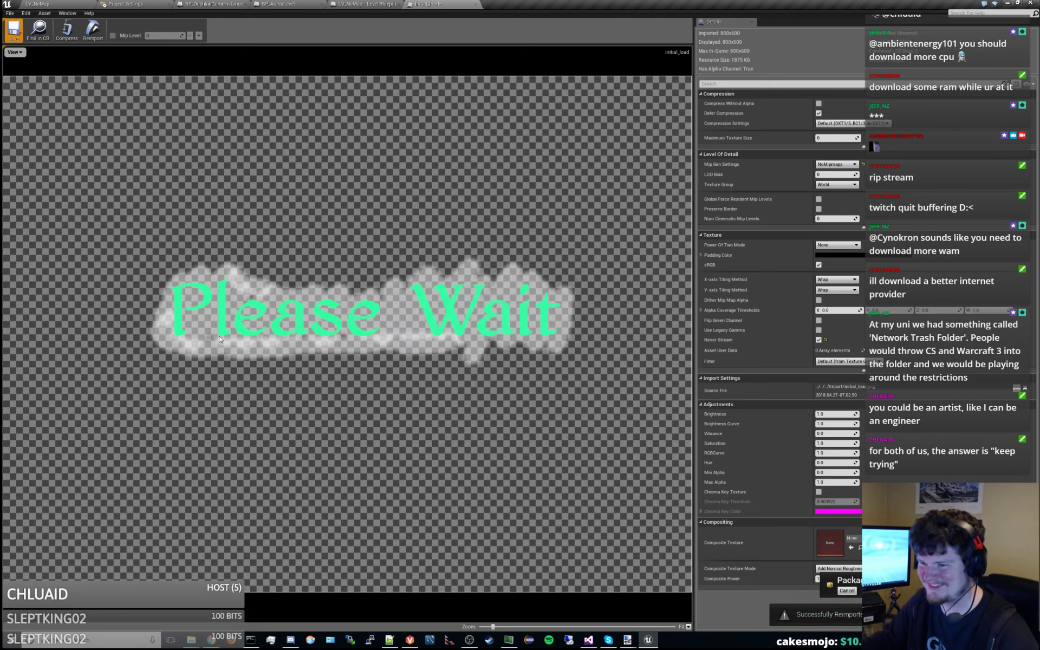
Go back to the LV_NoMap level and show the Output Log to check the packaging progress
left_click(59, 4)
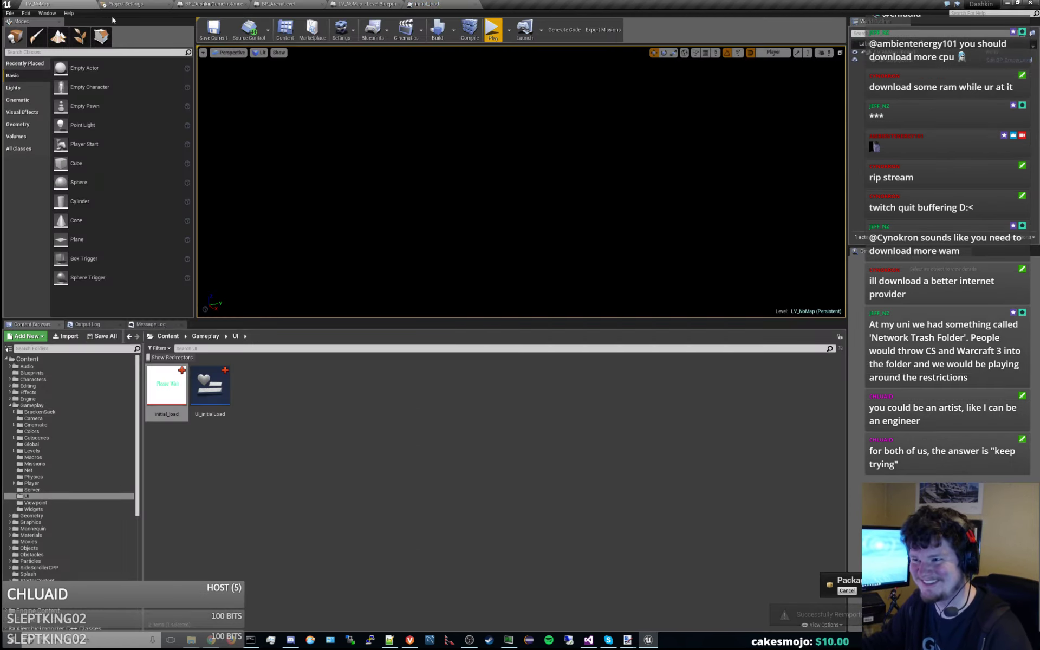
left_click(110, 326)
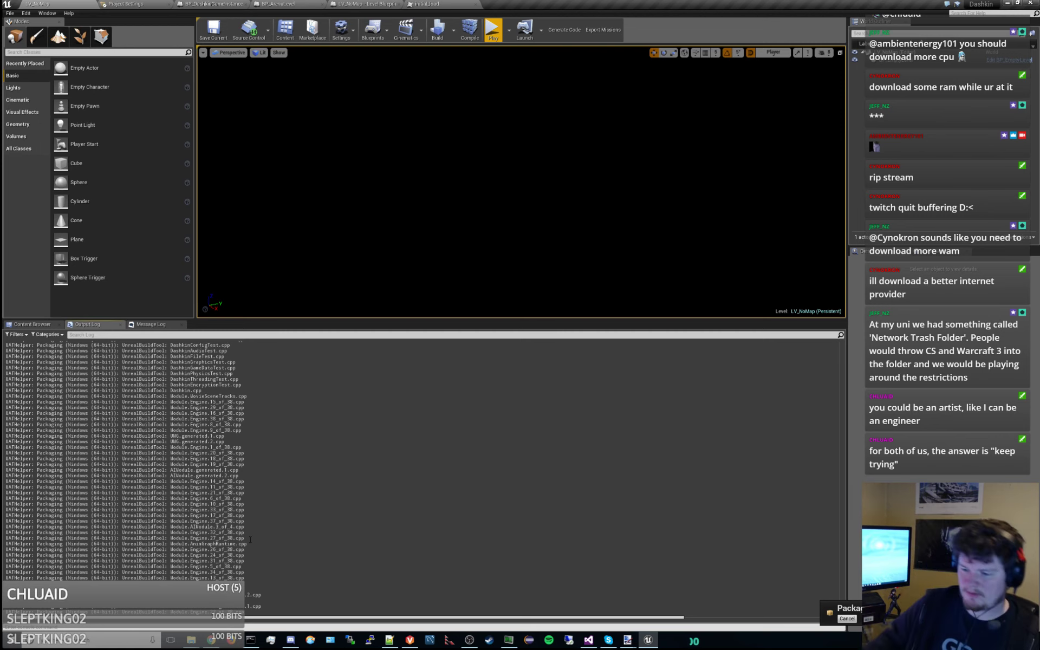
Switch to the WindowsNoEditor folder window and delete the UI folder from the test build's Dashkin folder
mouse_move(192, 640)
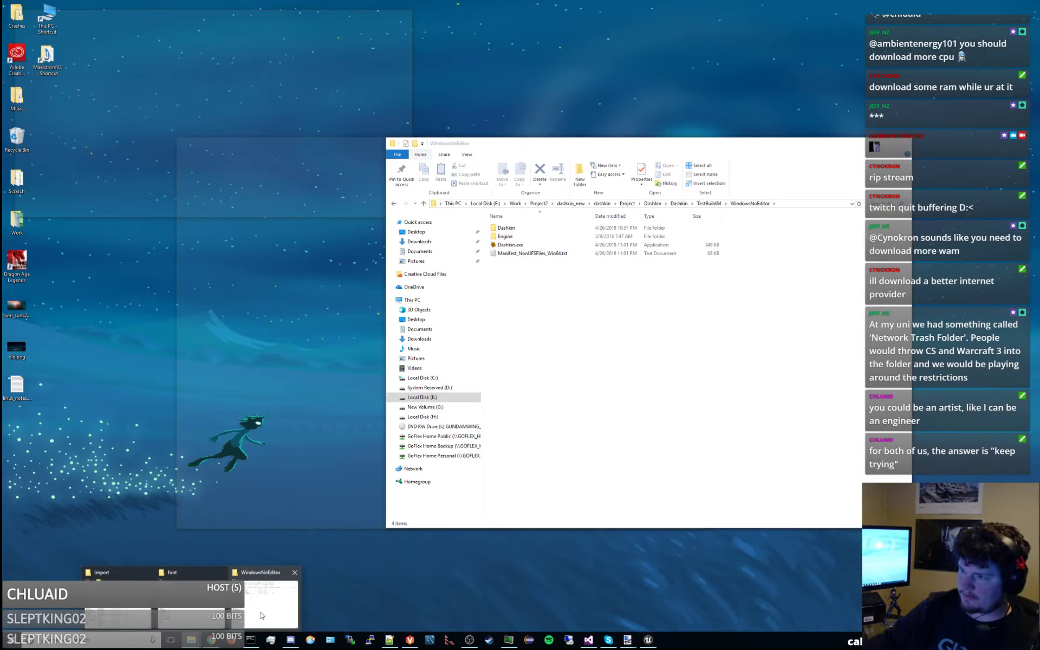
left_click(269, 604)
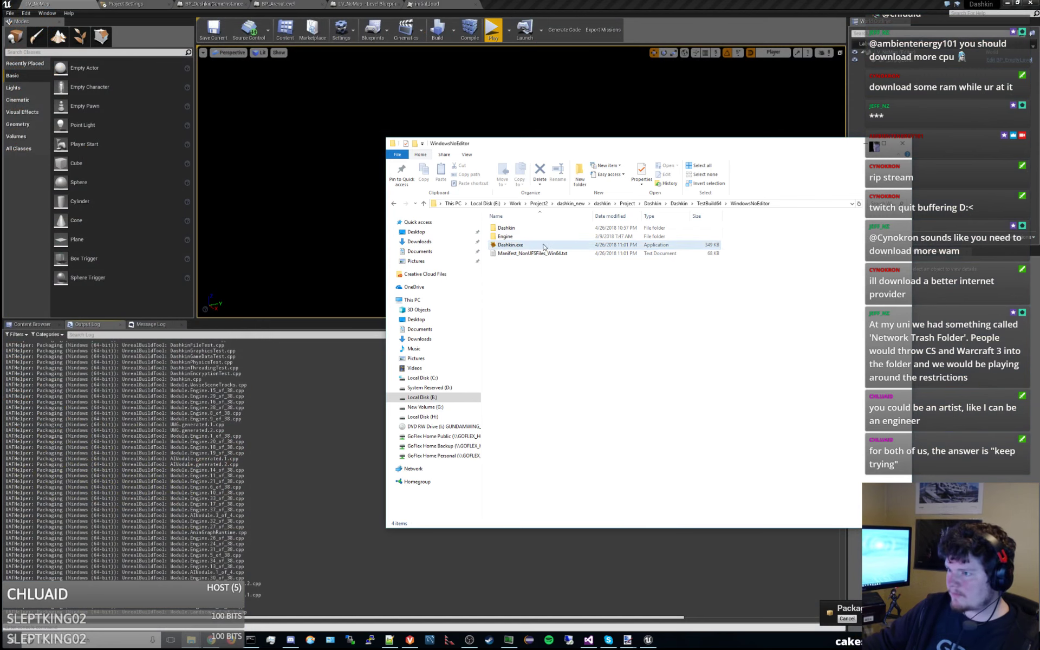
double_click(530, 229)
left_click(517, 254)
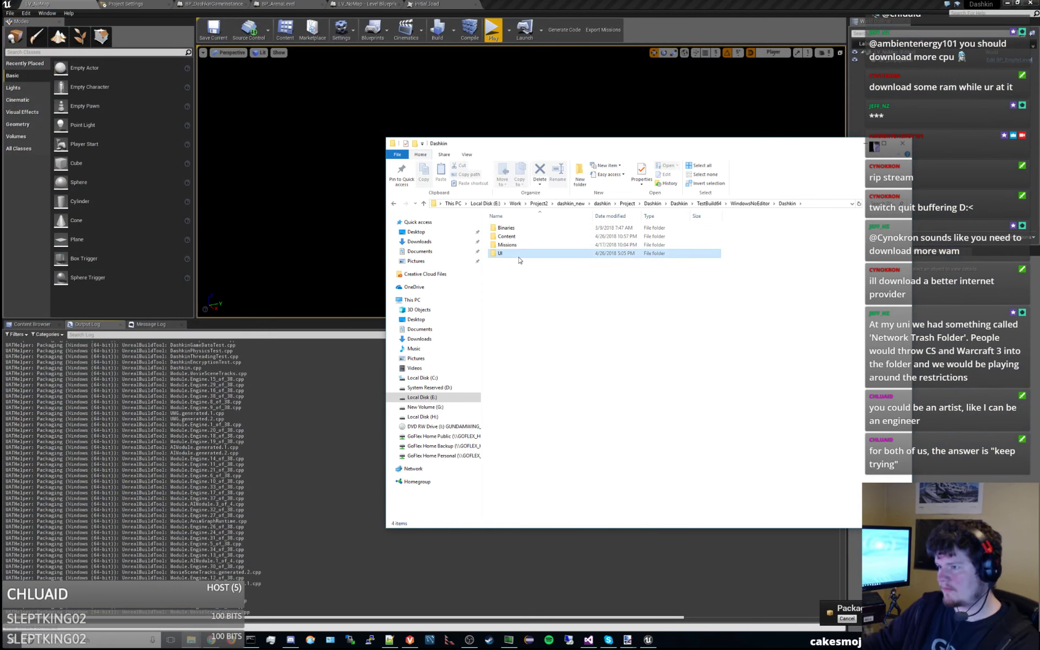
key("Delete")
Copy the UI folder from the project's inner Dashkin folder in File Explorer and close the font folder window
mouse_move(190, 641)
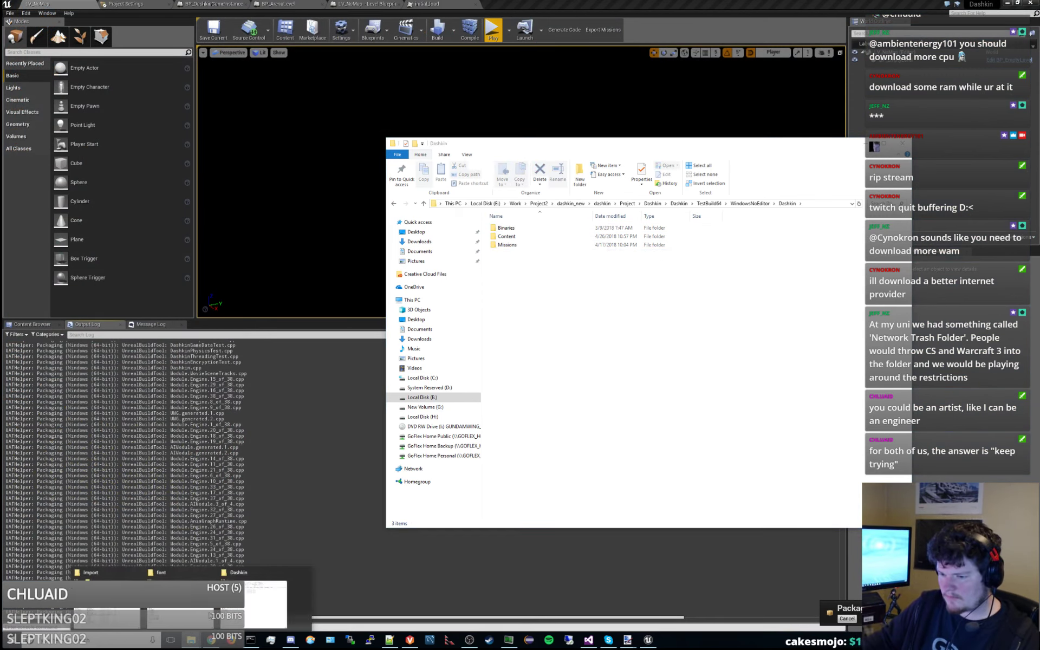
mouse_move(271, 604)
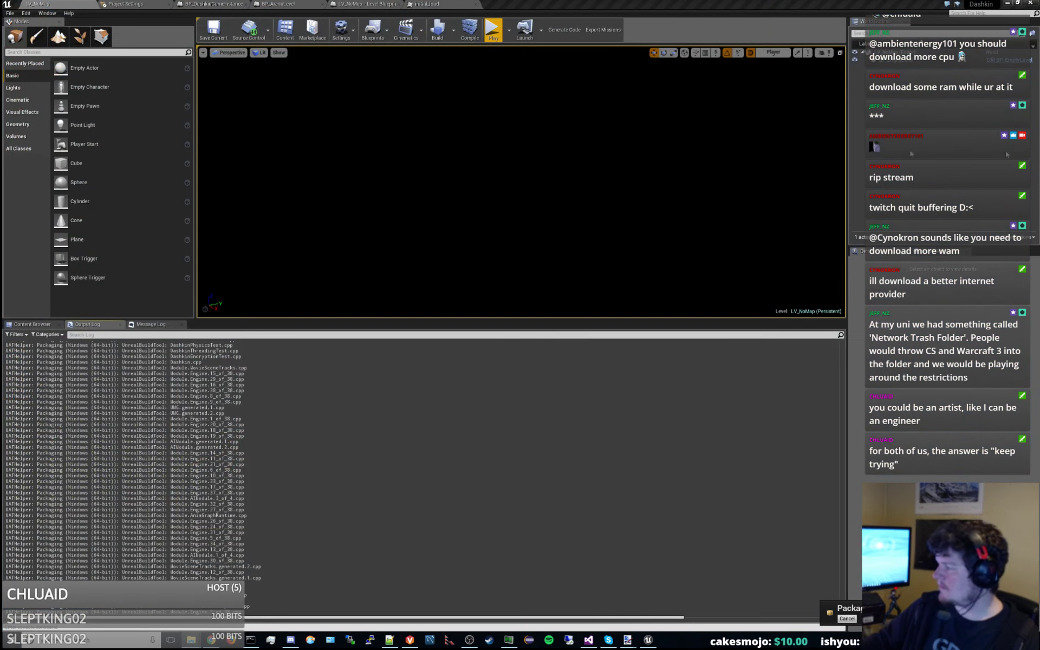
left_click_drag(1039, 133, 523, 133)
left_click(572, 197)
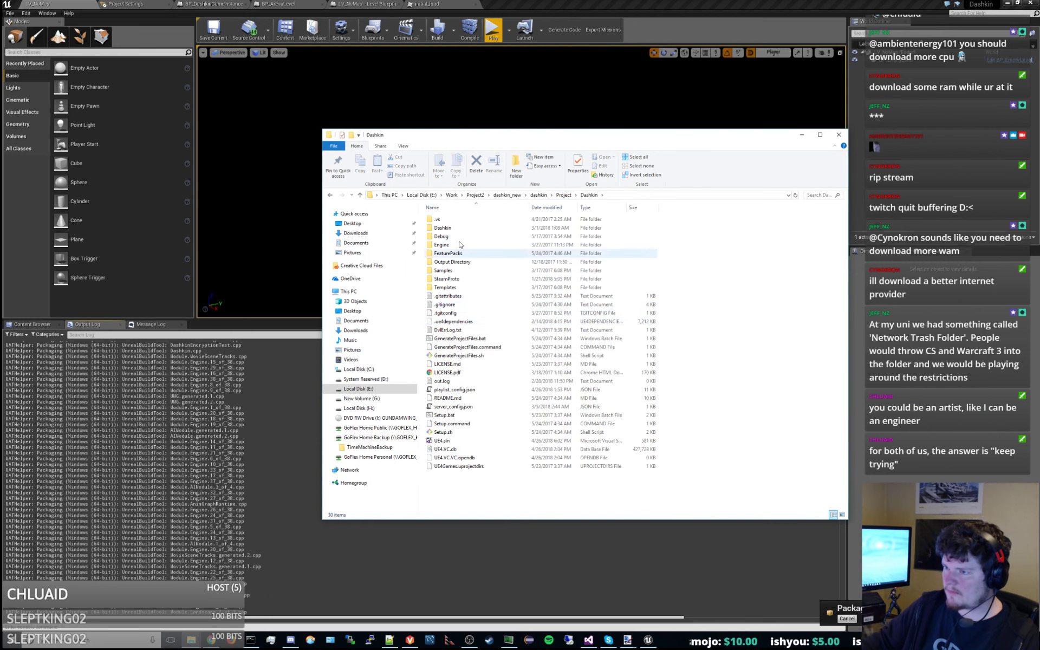
double_click(453, 227)
left_click(455, 349)
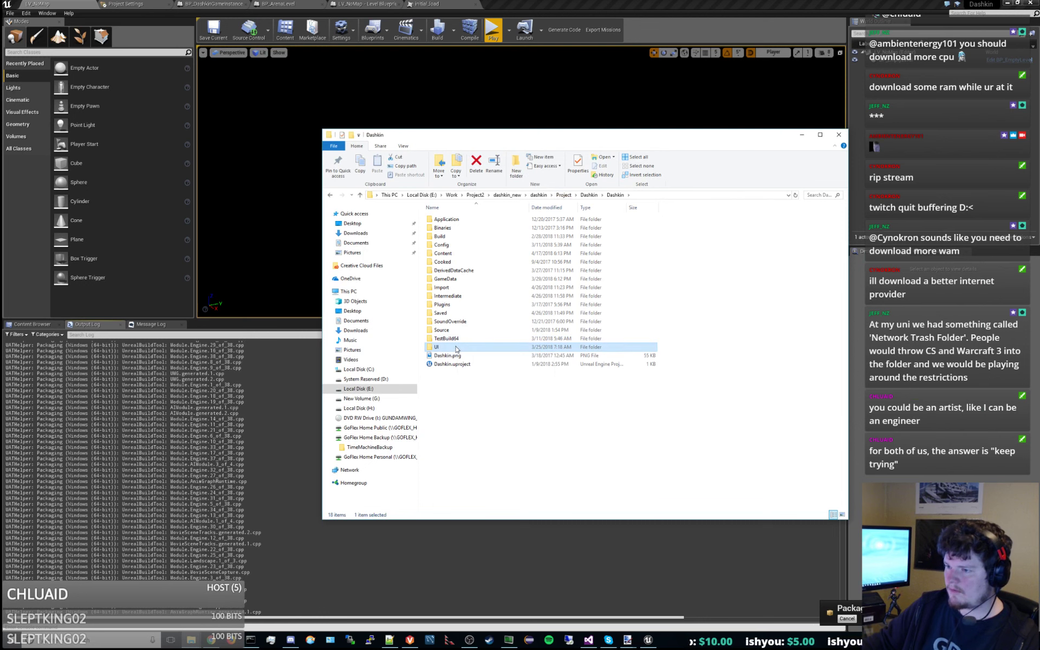
left_click(191, 640)
left_click(225, 596)
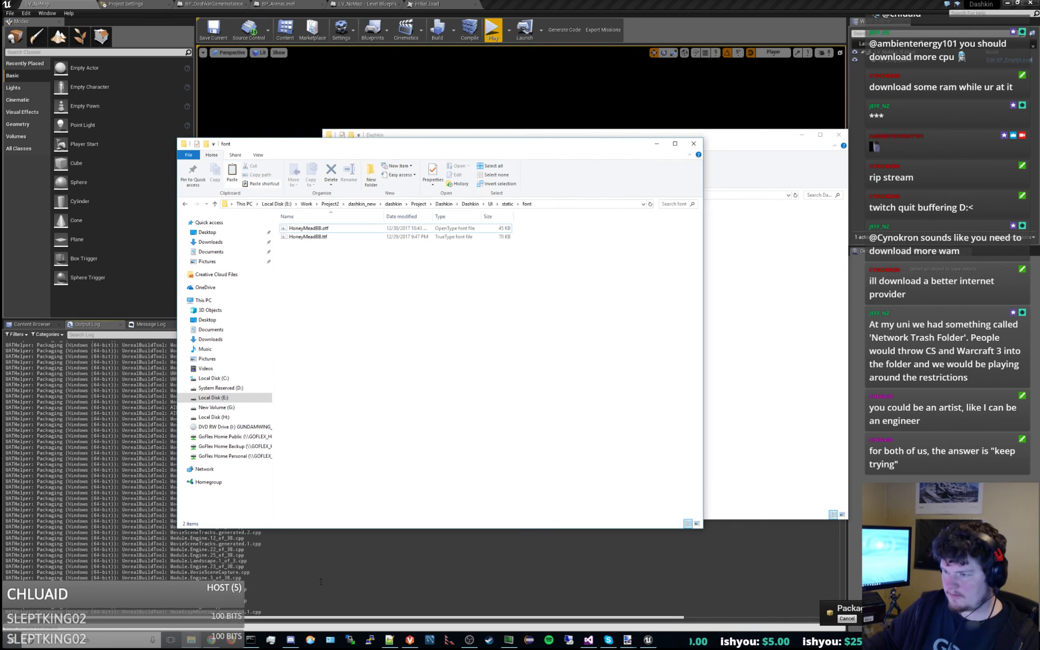
left_click(694, 148)
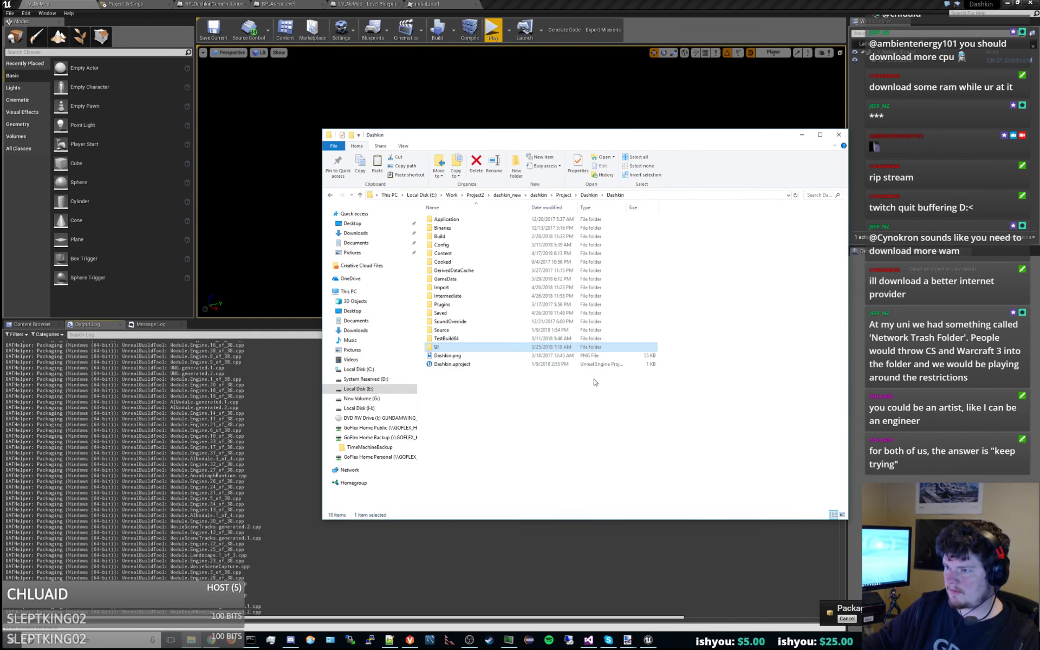
left_click(591, 407)
In a new File Explorer window, go to TestBuild64\WindowsNoEditor\Dashkin on Local Disk (E:) and paste the UI folder there
key("super+e")
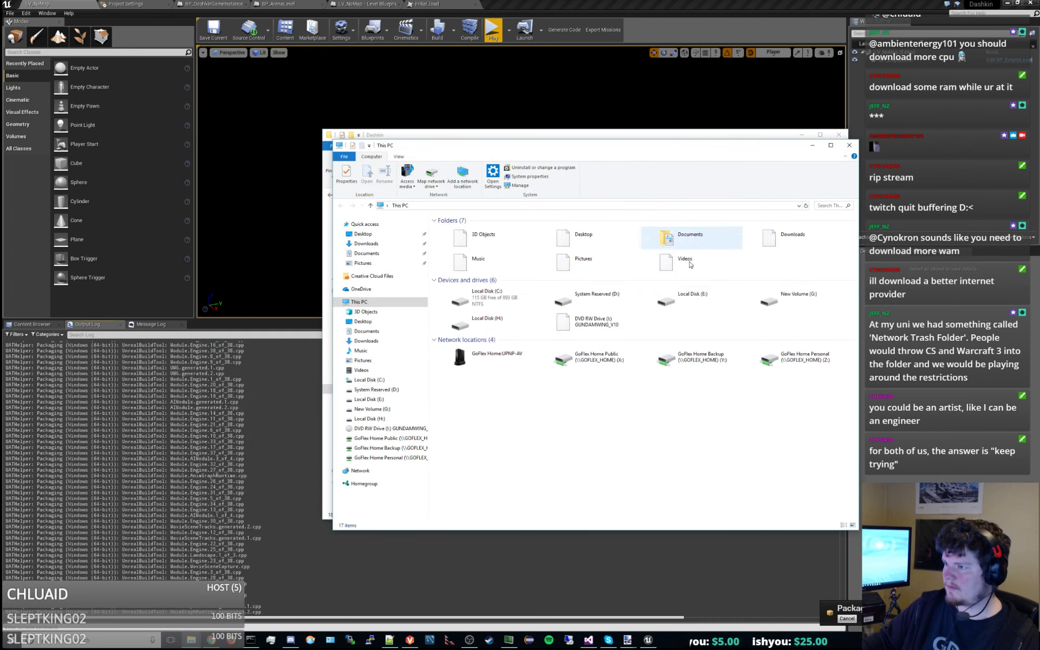
double_click(690, 299)
double_click(479, 291)
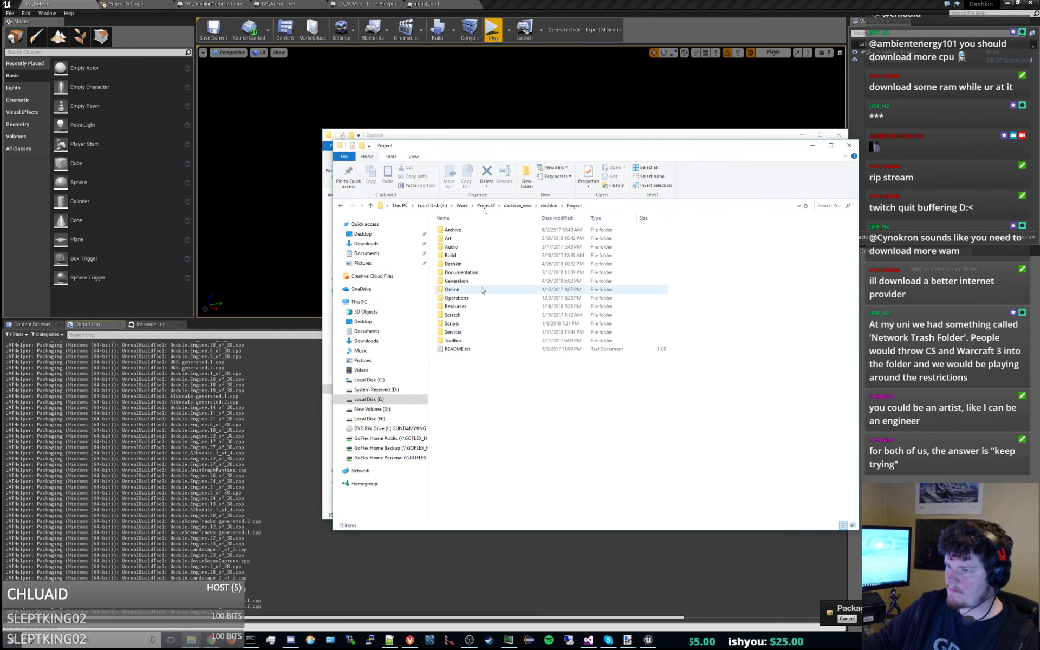
double_click(466, 238)
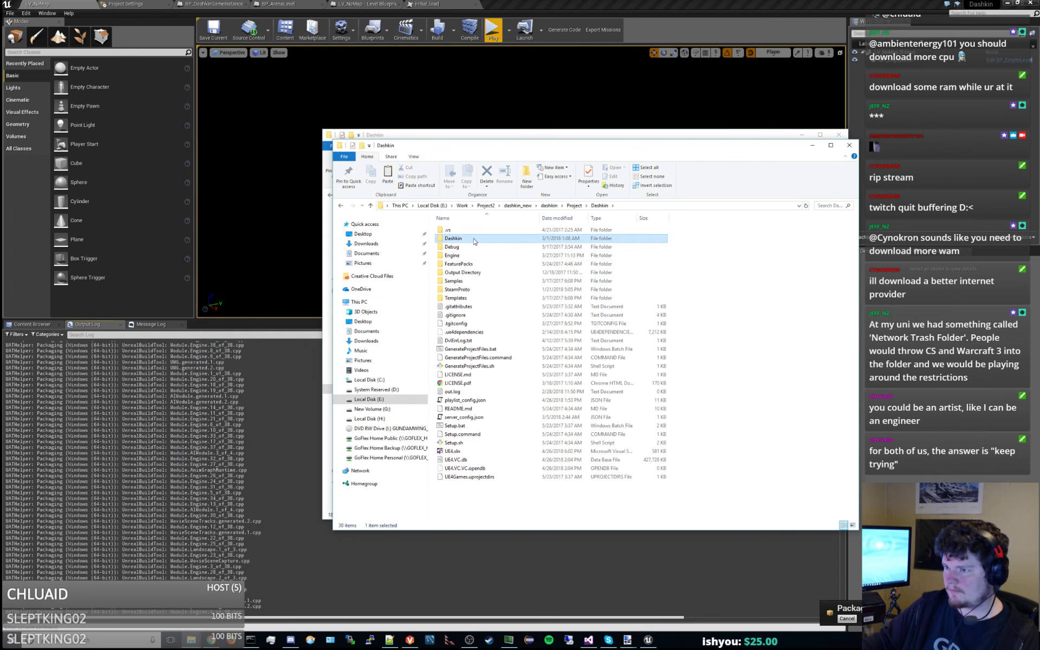
double_click(477, 341)
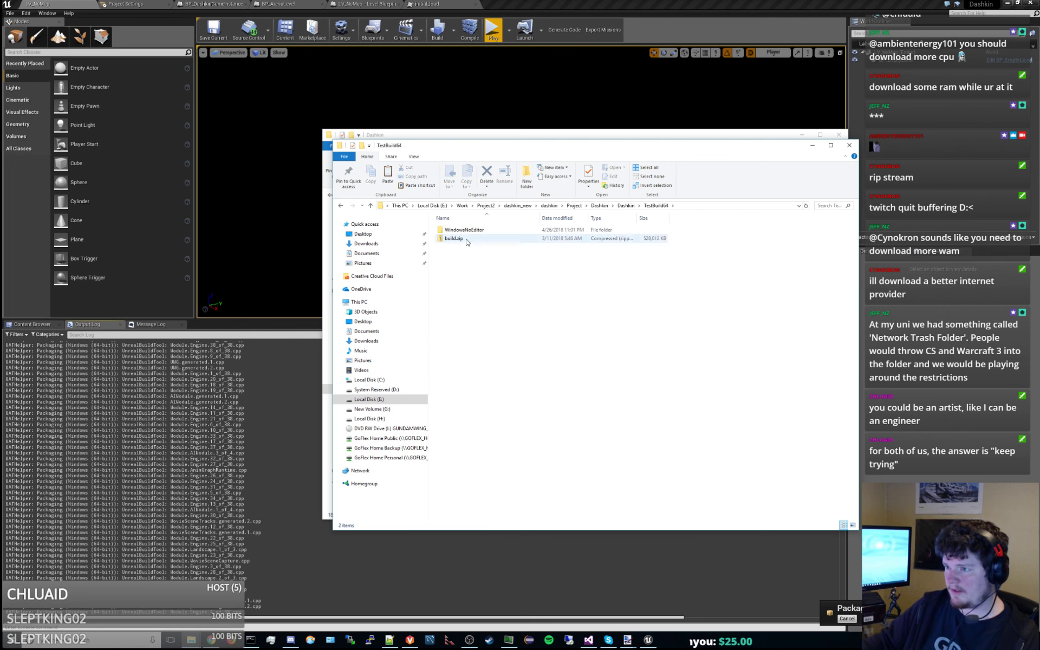
double_click(470, 230)
double_click(470, 231)
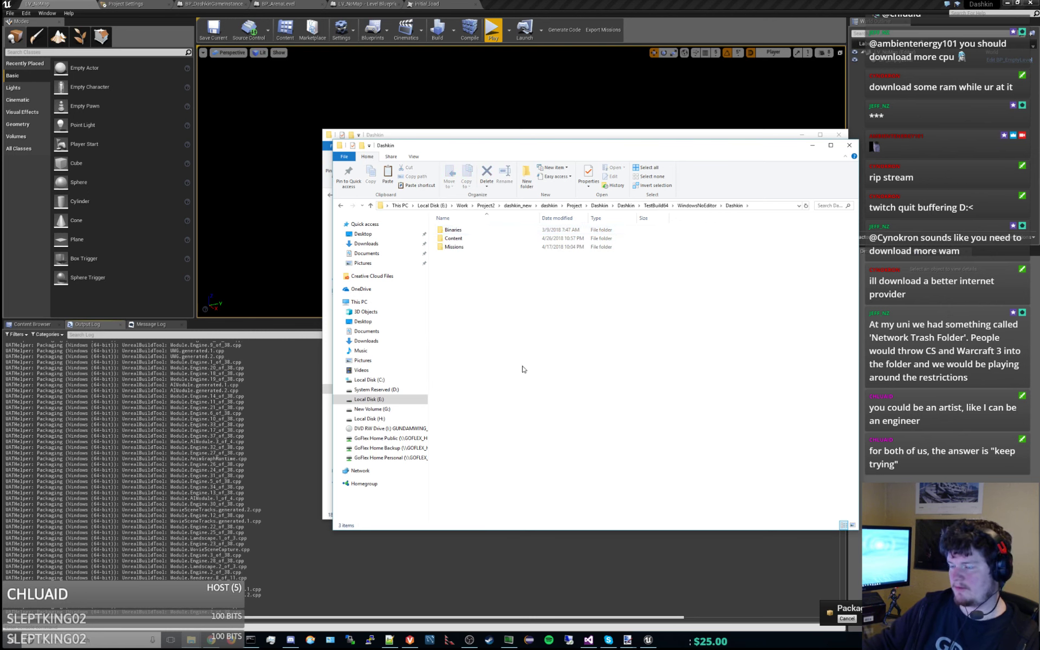
key("ctrl+v")
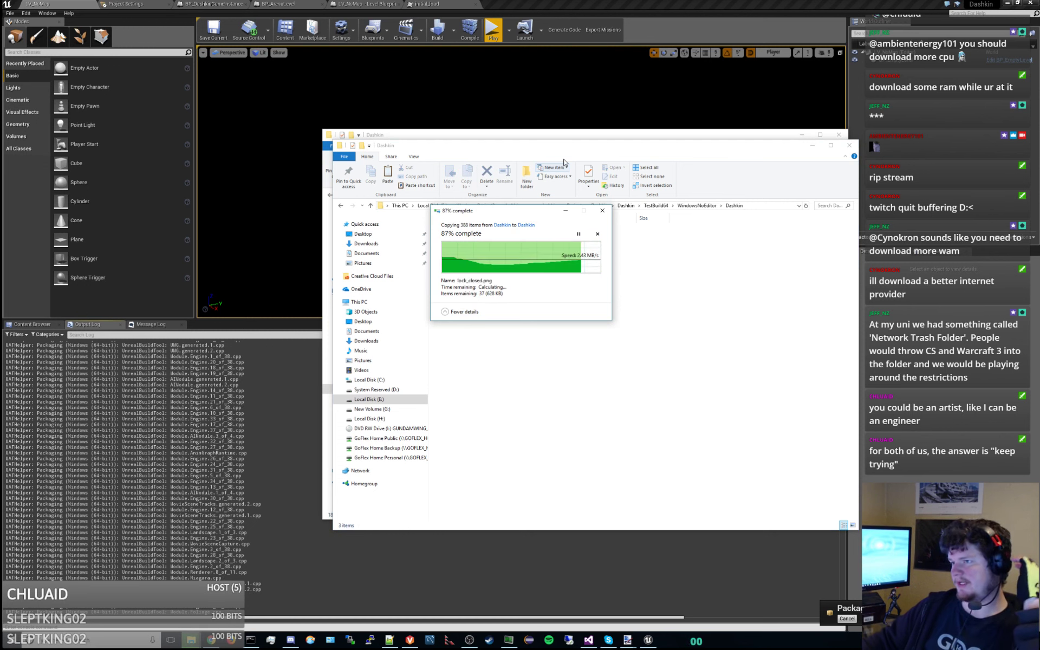
Arrange the project's and the test build's Dashkin folder windows side by side
left_click_drag(566, 152, 815, 173)
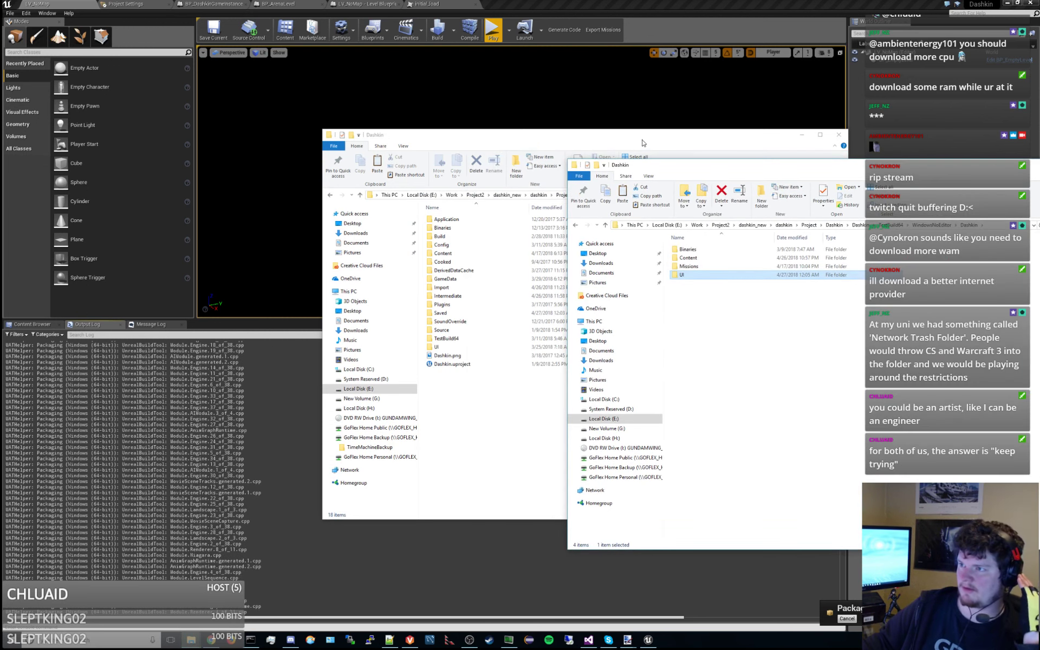
left_click(642, 140)
left_click_drag(642, 140, 412, 121)
left_click(840, 311)
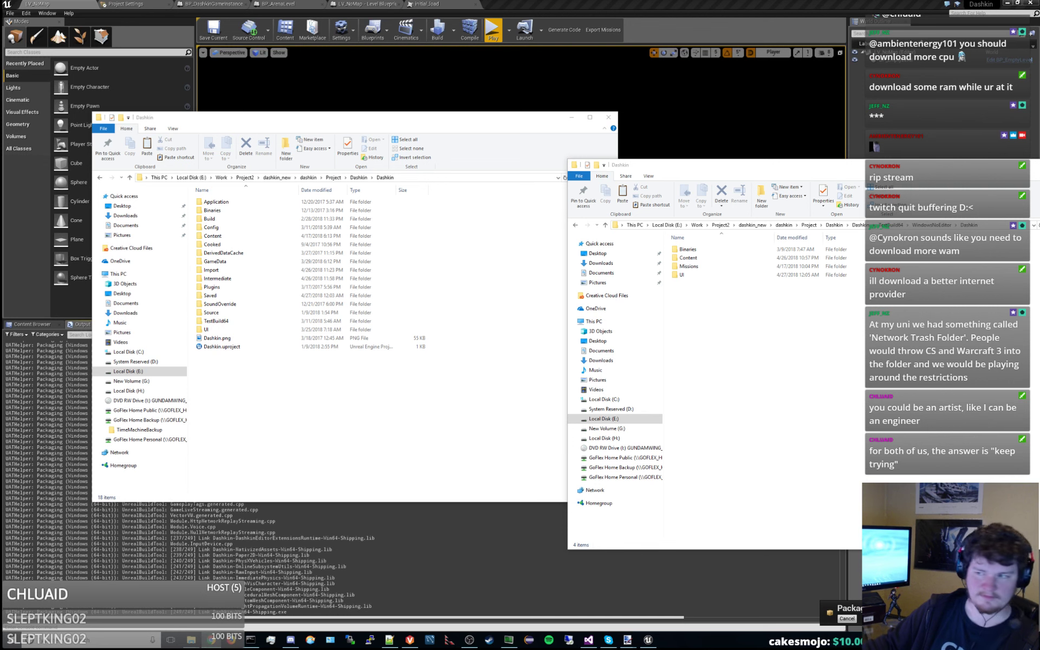
Bring up the Unreal_Engine_Logos folder and look through its black and white logo images, starting from Unreal_Engine_Horiz_Black.png
left_click_drag(355, 129, 1039, 222)
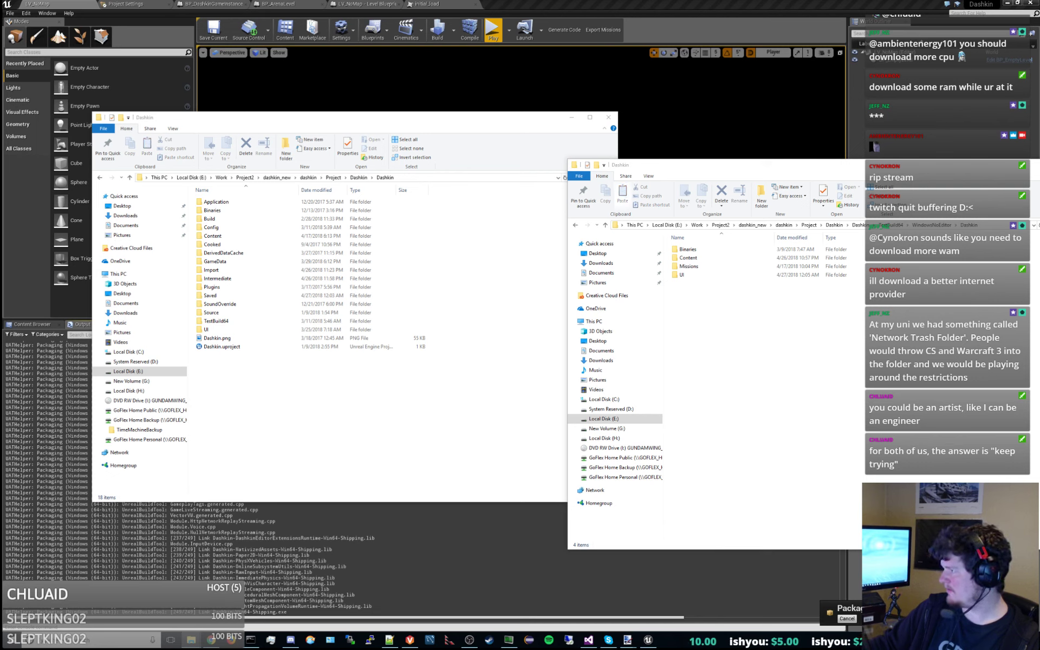
left_click(596, 398)
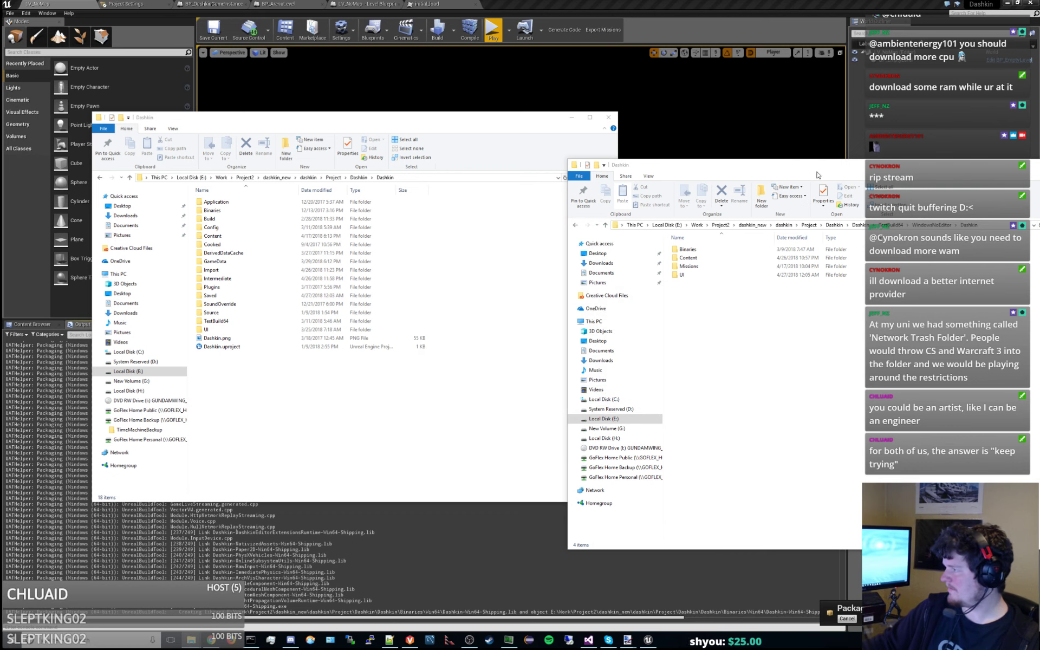
left_click_drag(1039, 153, 492, 154)
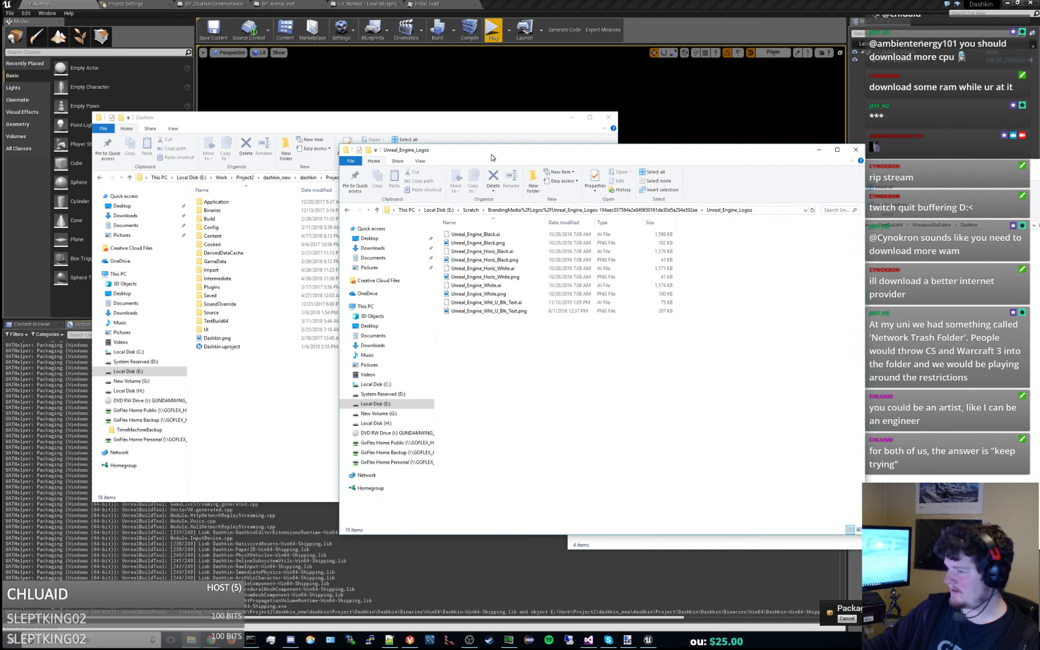
double_click(520, 260)
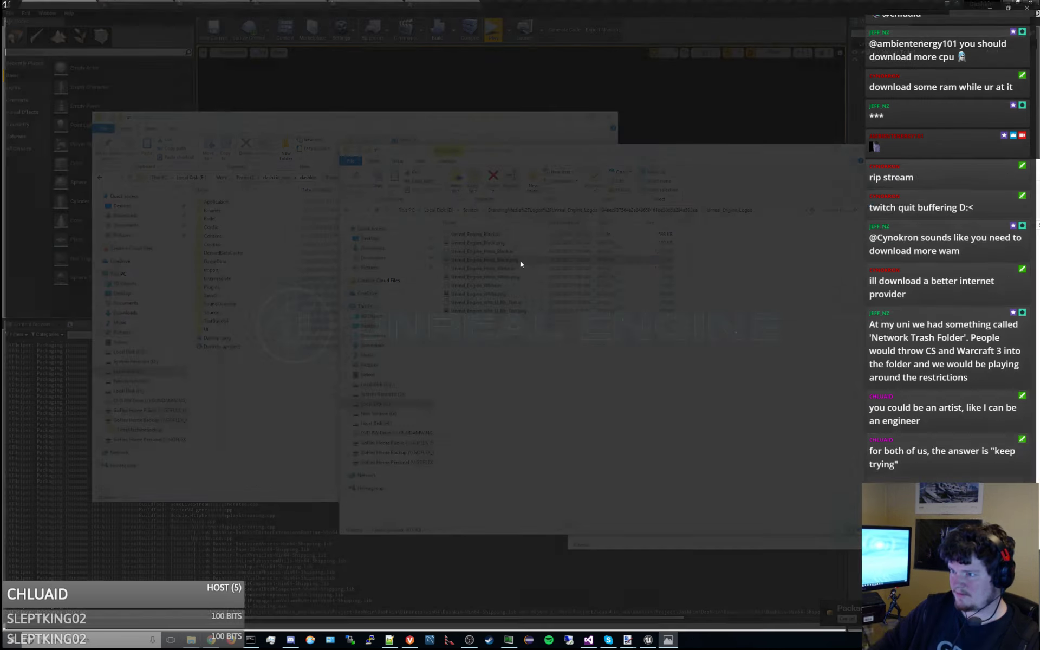
key("Right")
key("Right")
key("Right")
key("Left")
key("Left")
key("Left")
key("Left")
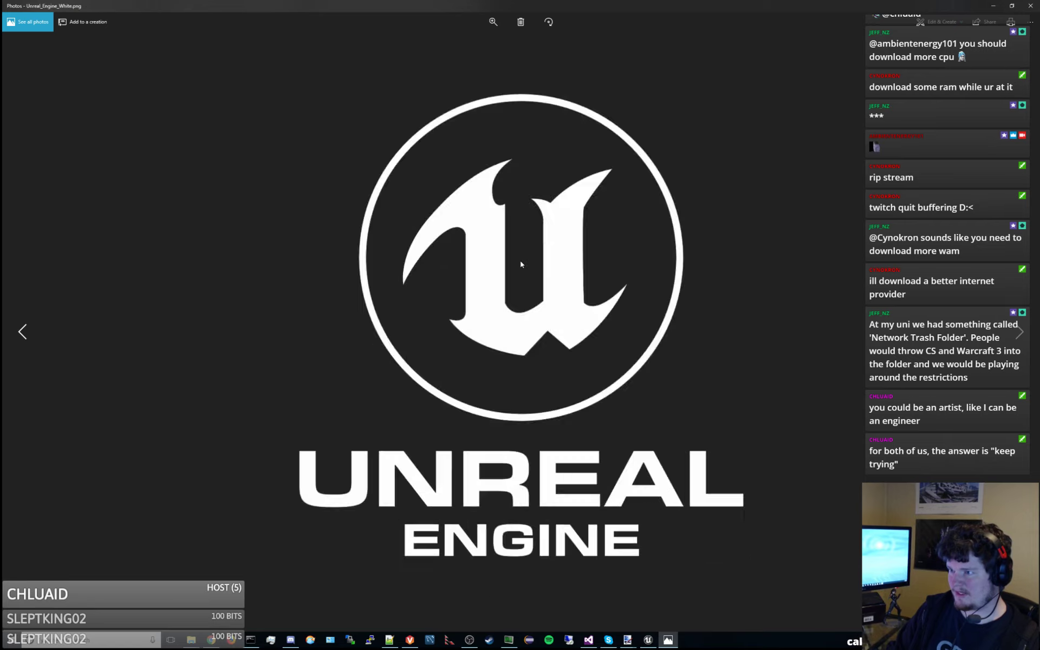
key("Right")
key("Right")
key("Right")
key("Right")
key("Left")
key("Left")
key("Left")
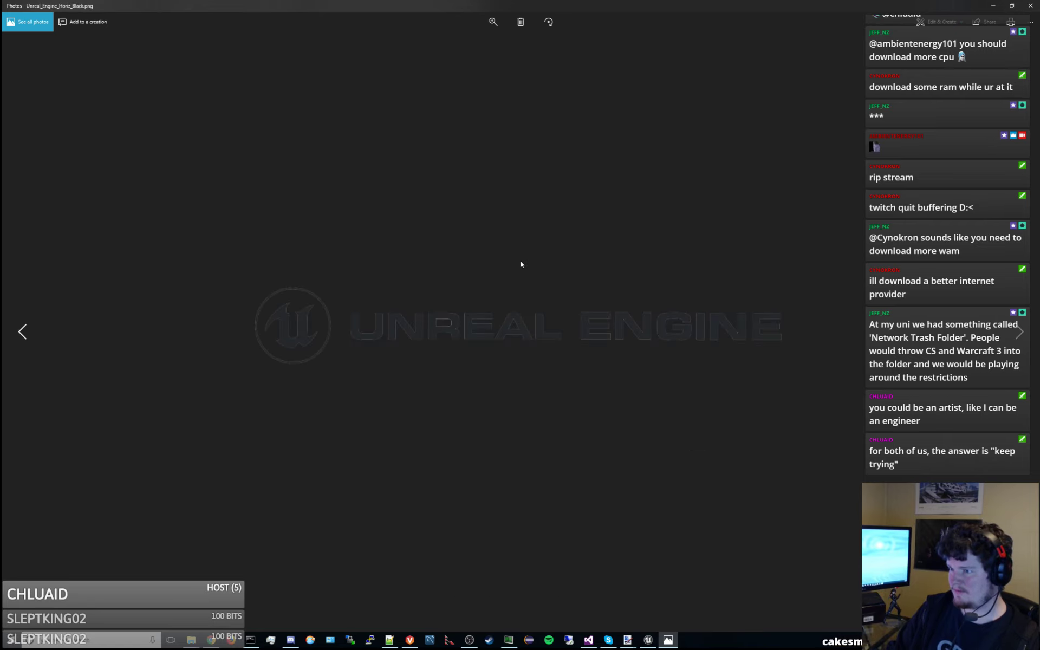
key("Right")
key("Left")
key("Right")
key("Left")
key("Left")
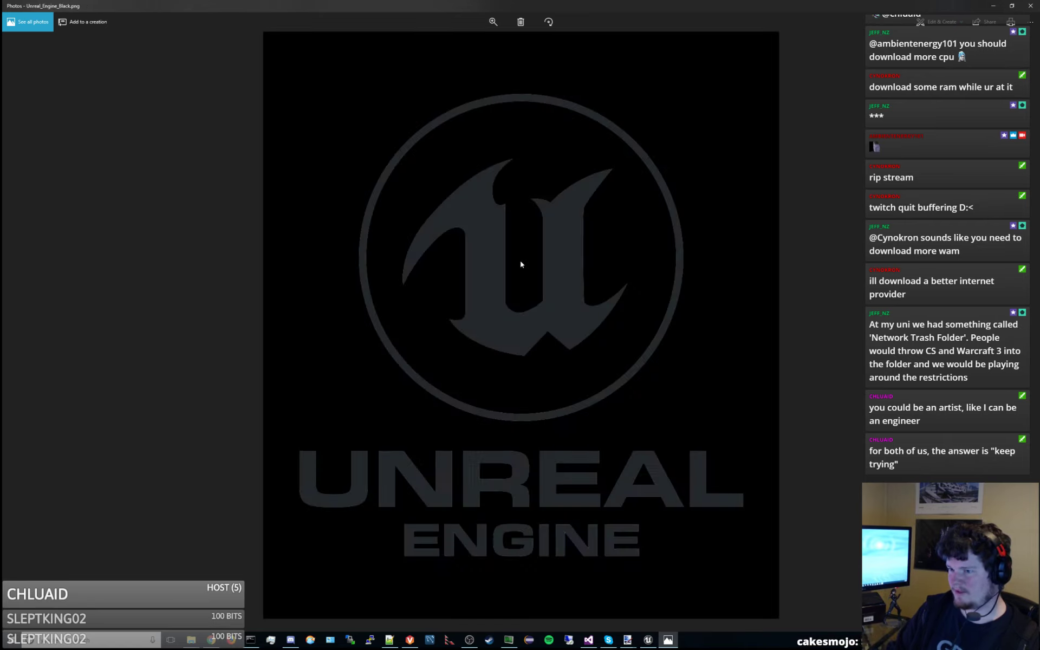
key("Right")
key("Right")
key("Right")
key("Left")
key("Left")
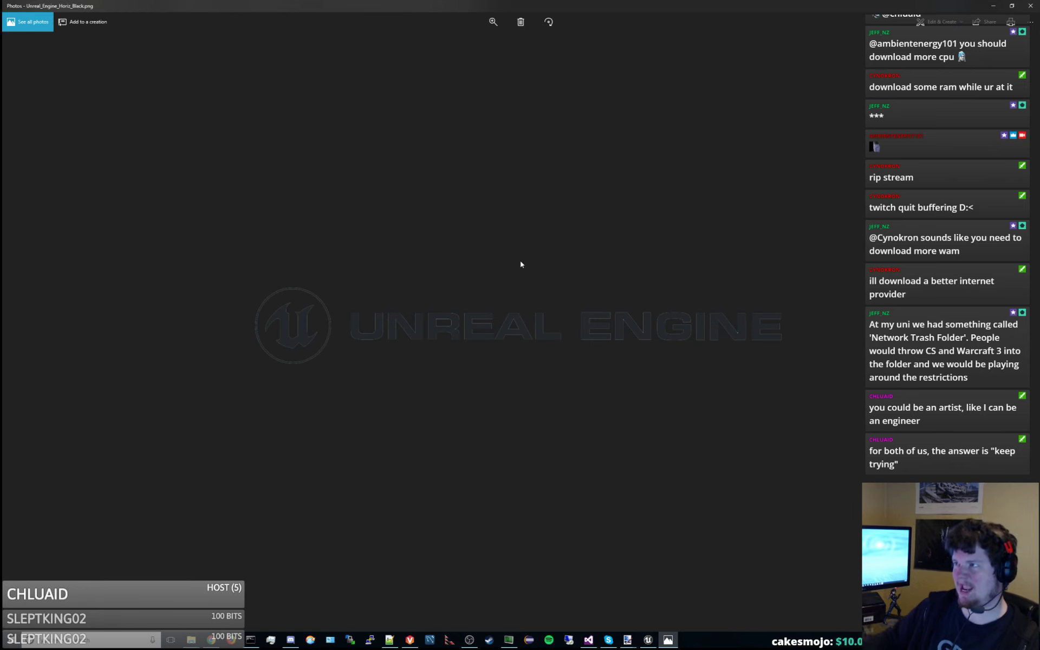
left_click(1031, 6)
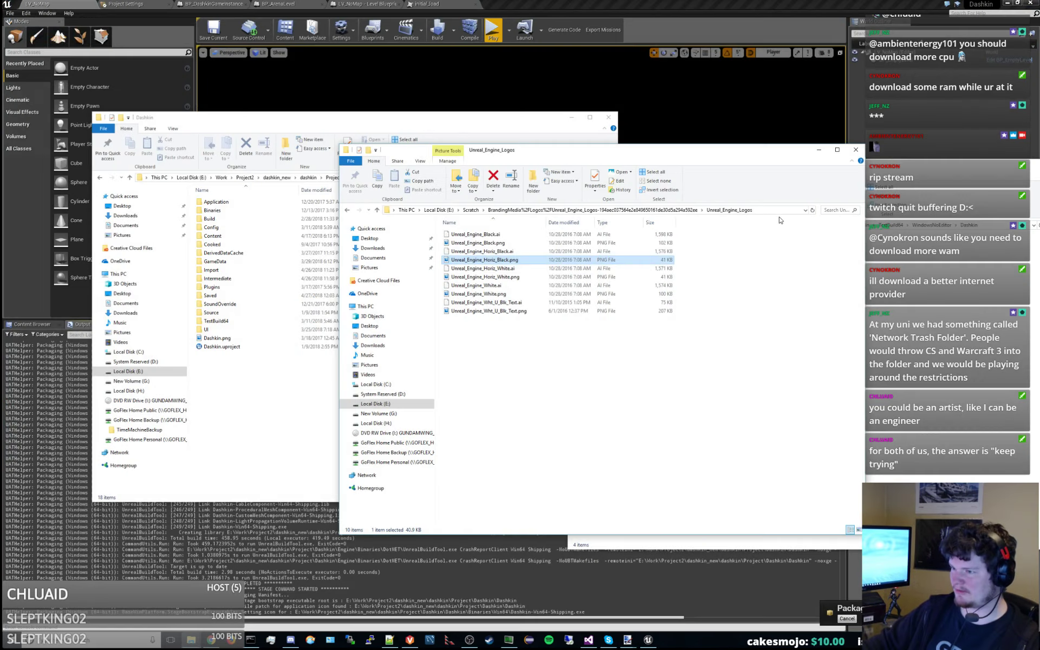
left_click_drag(564, 153, 1039, 157)
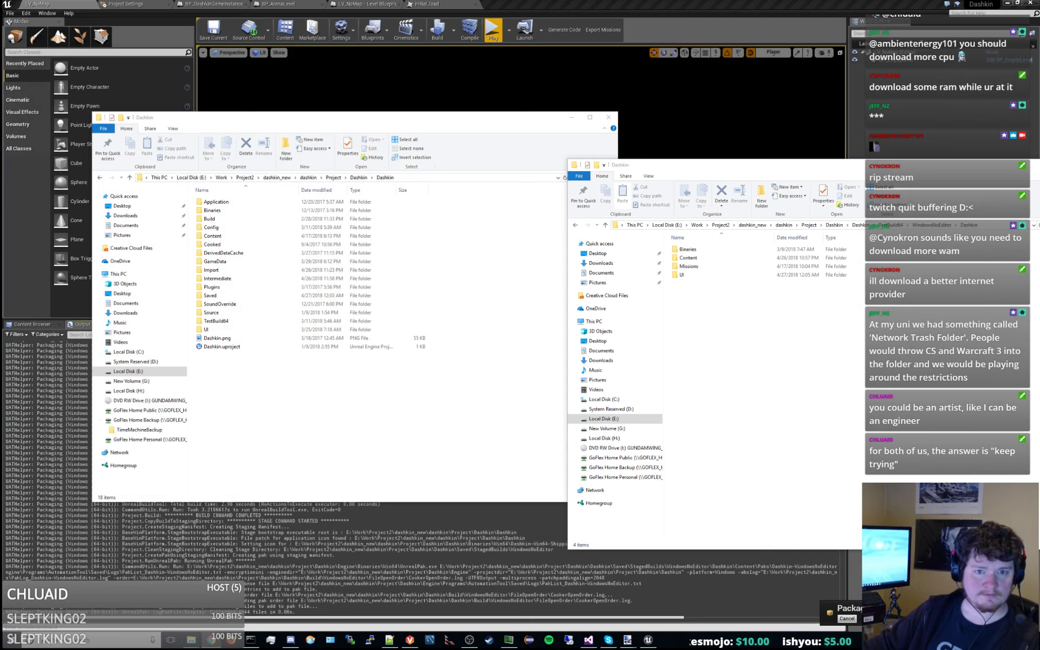
View the UE Startup Video Files from the Unreal Engine branding page in the browser and play the UE4_Startup_Moving_Logo_1088_60 video
left_click_drag(0, 81, 534, 3)
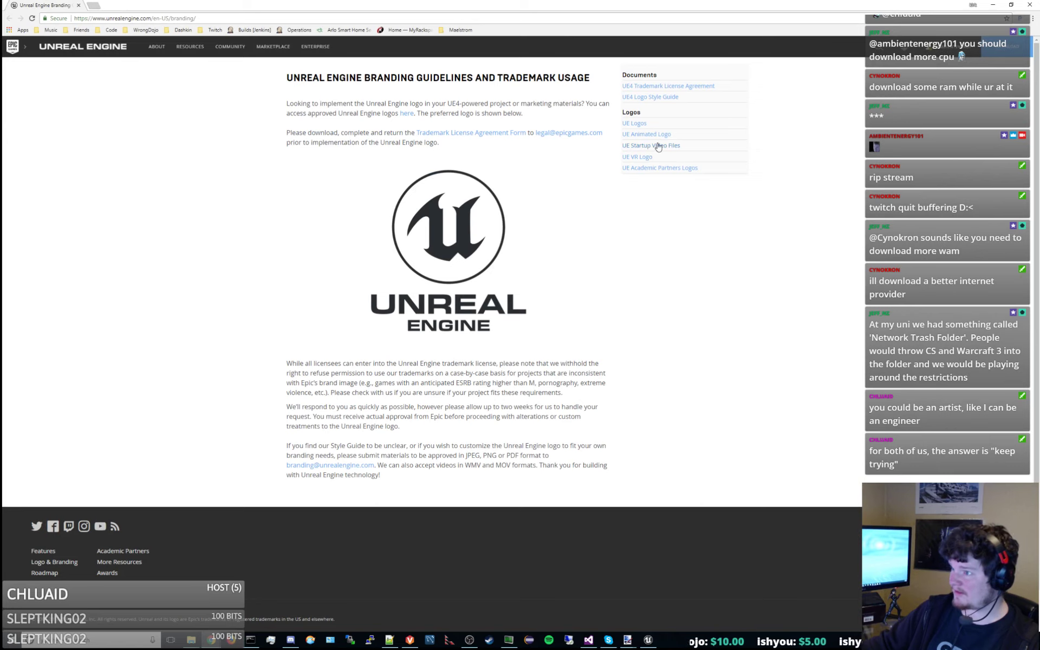
left_click(657, 145)
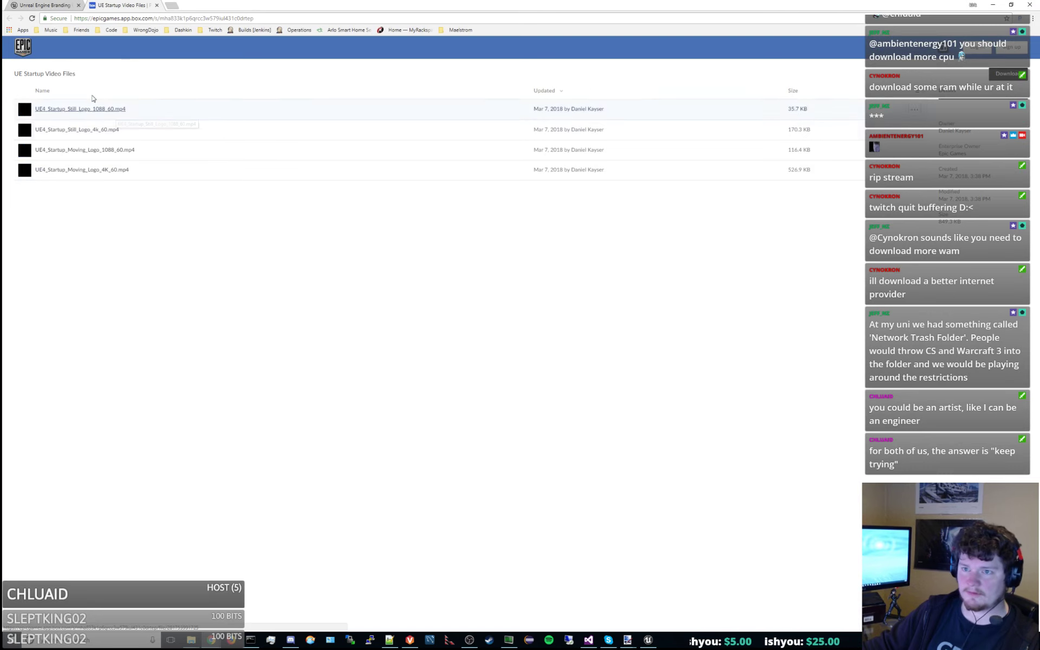
key("ctrl+w")
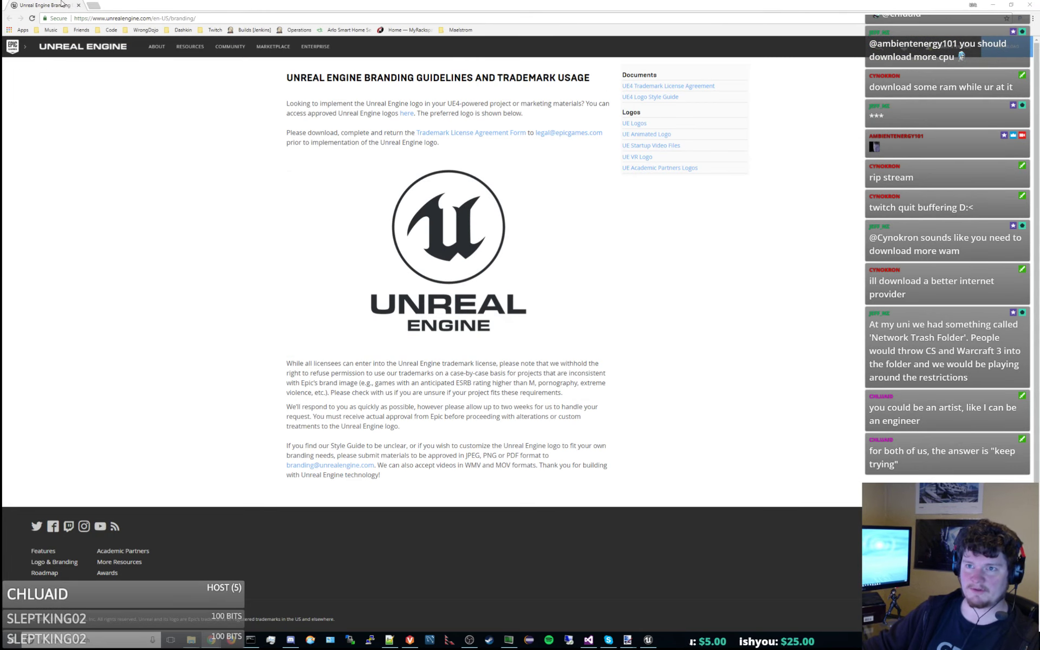
key("ctrl+w")
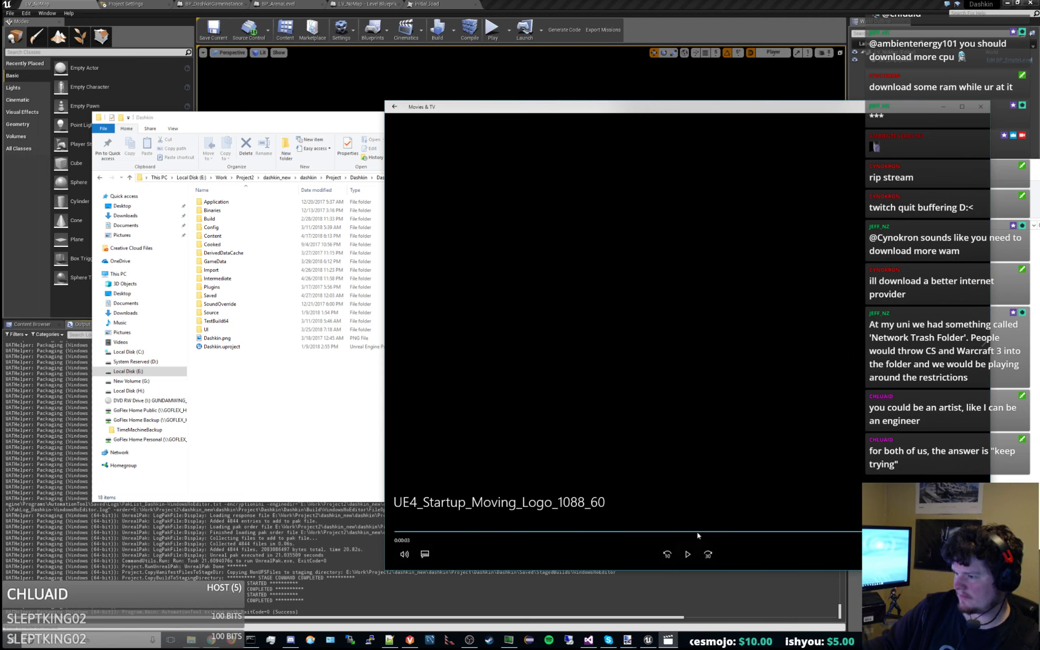
left_click(688, 552)
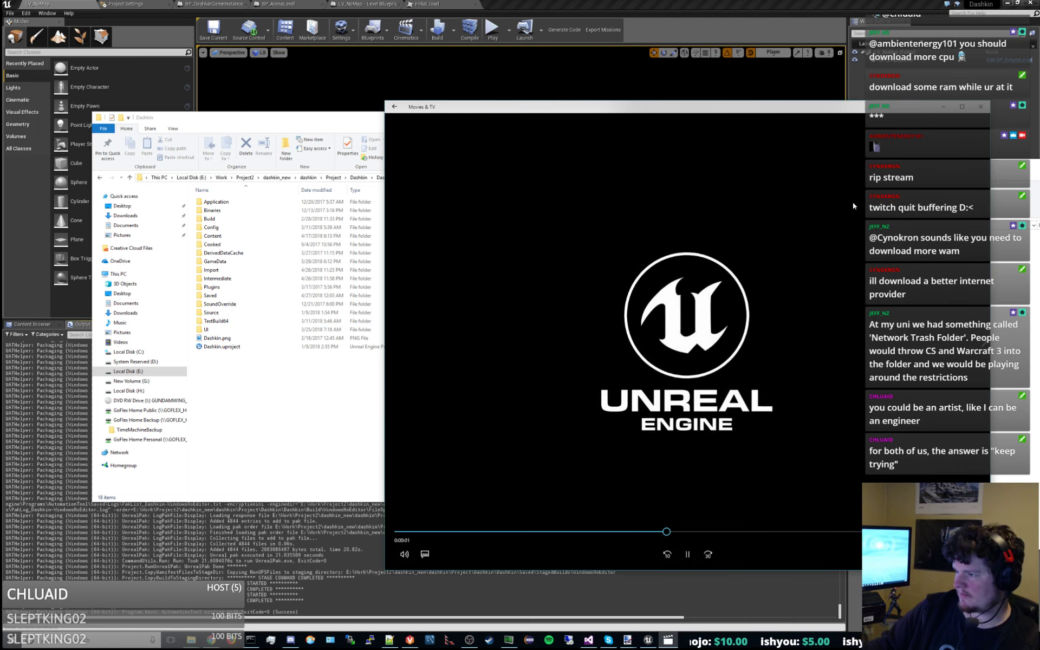
left_click(980, 106)
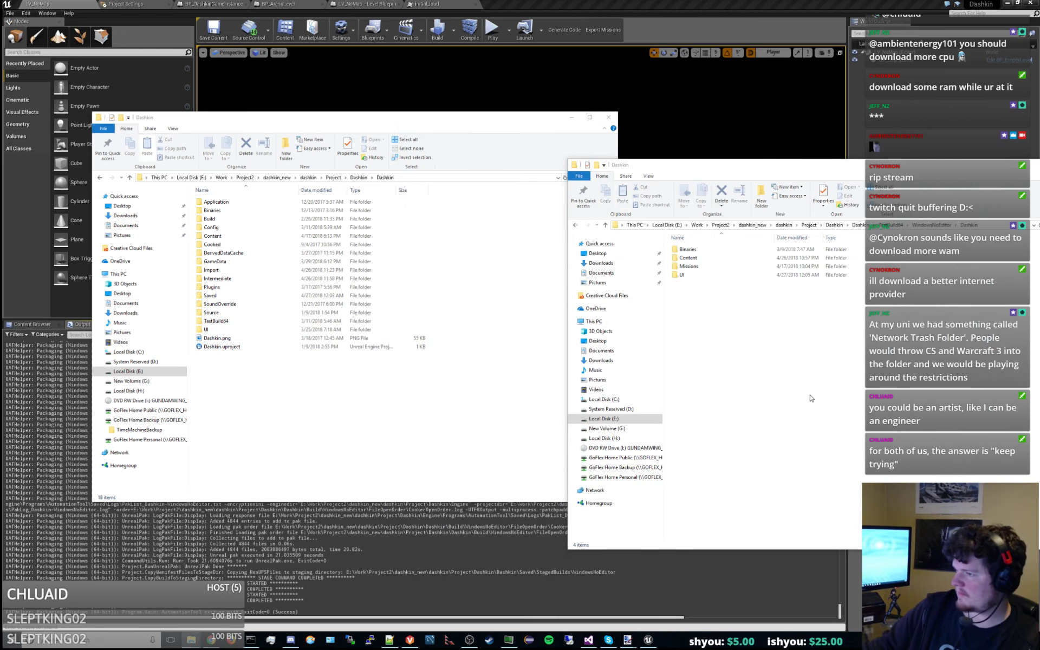
Go up from the test build's Dashkin folder to the TestBuild64 folder
left_click(324, 420)
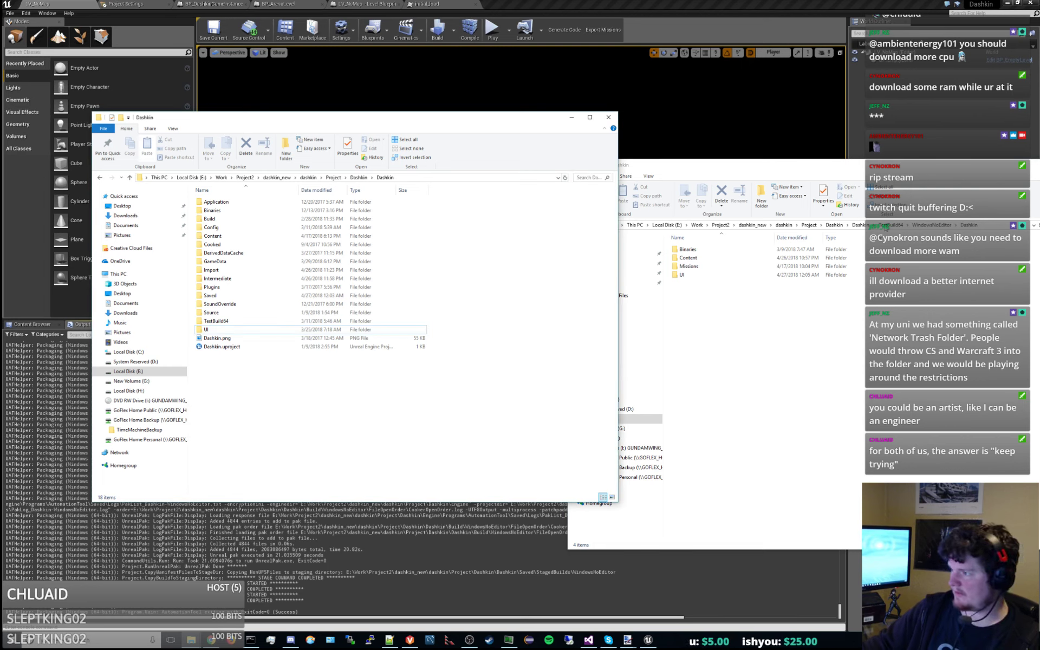
left_click(932, 225)
left_click(891, 226)
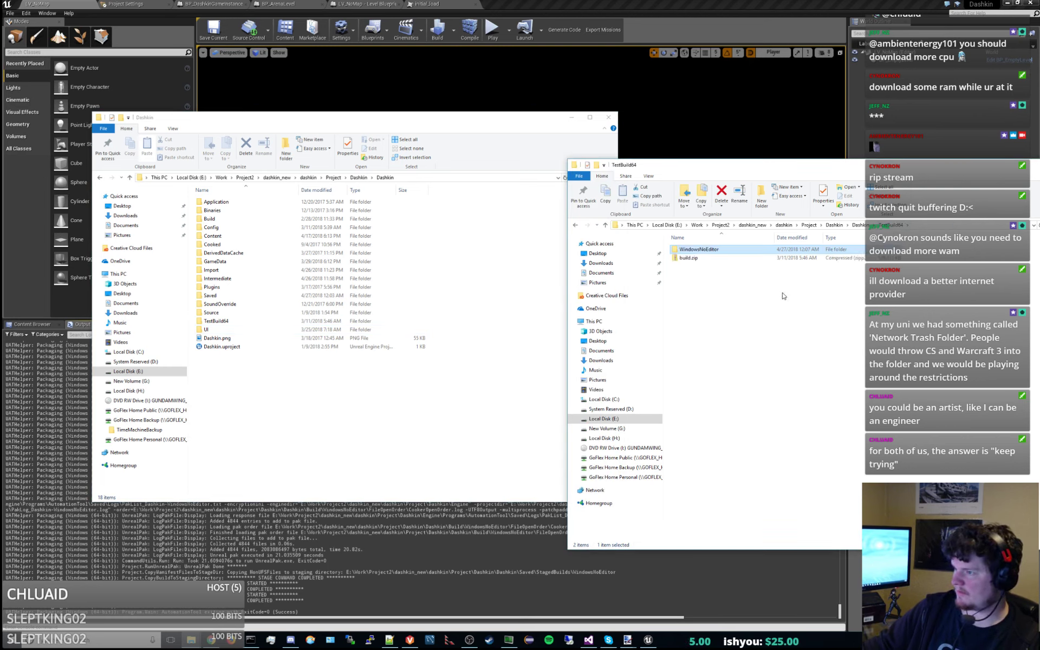
Run Dashkin.exe from the test build's WindowsNoEditor folder, decline the client update and close the game
double_click(737, 250)
double_click(692, 266)
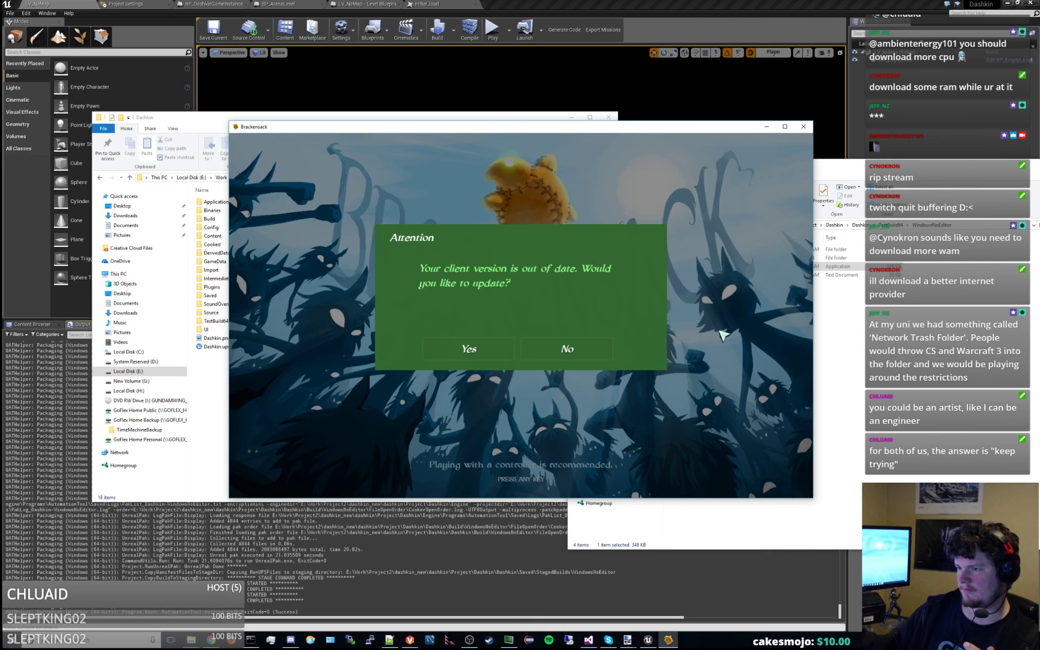
left_click(578, 350)
left_click(803, 126)
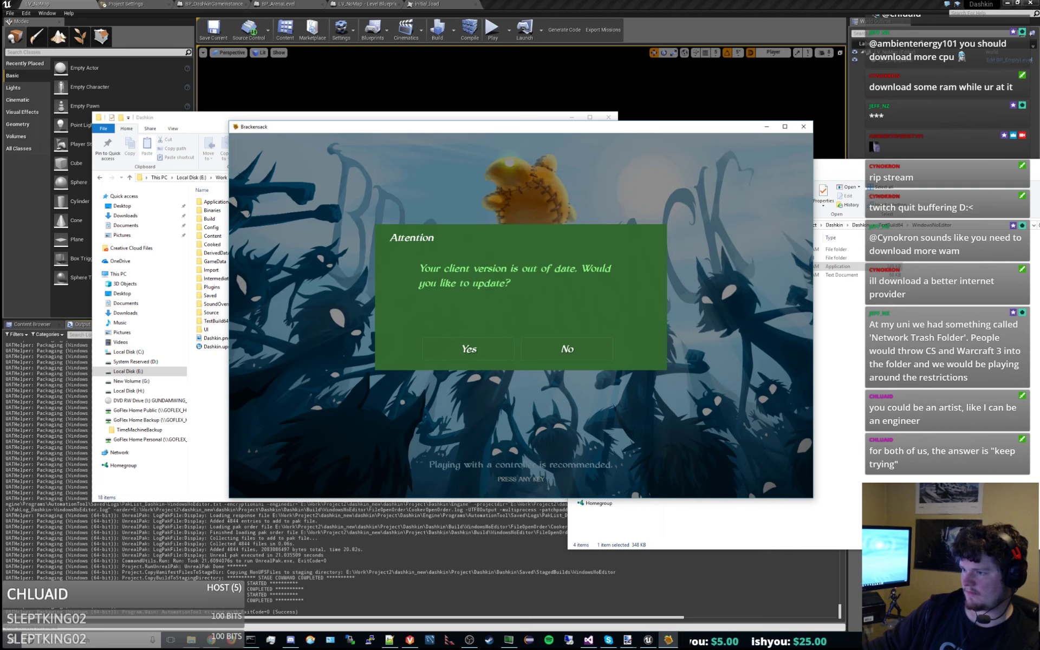
left_click(550, 349)
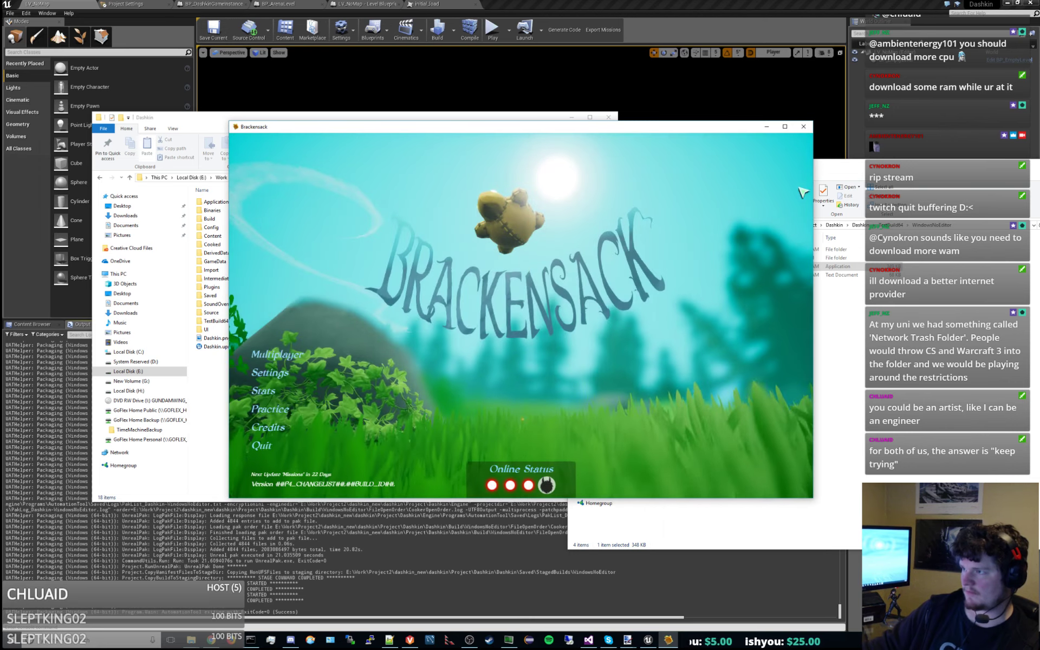
left_click(804, 133)
Launch the system search result for "da", close the game, then rerun the test build's Dashkin.exe, decline the update and close it
key("super")
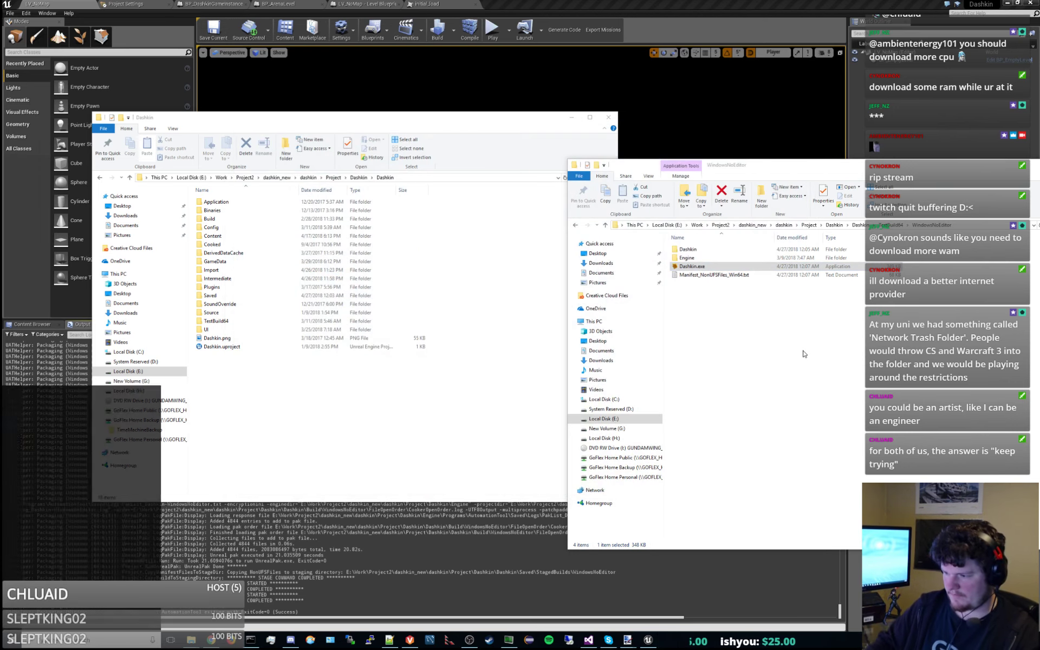
type("da")
key("Return")
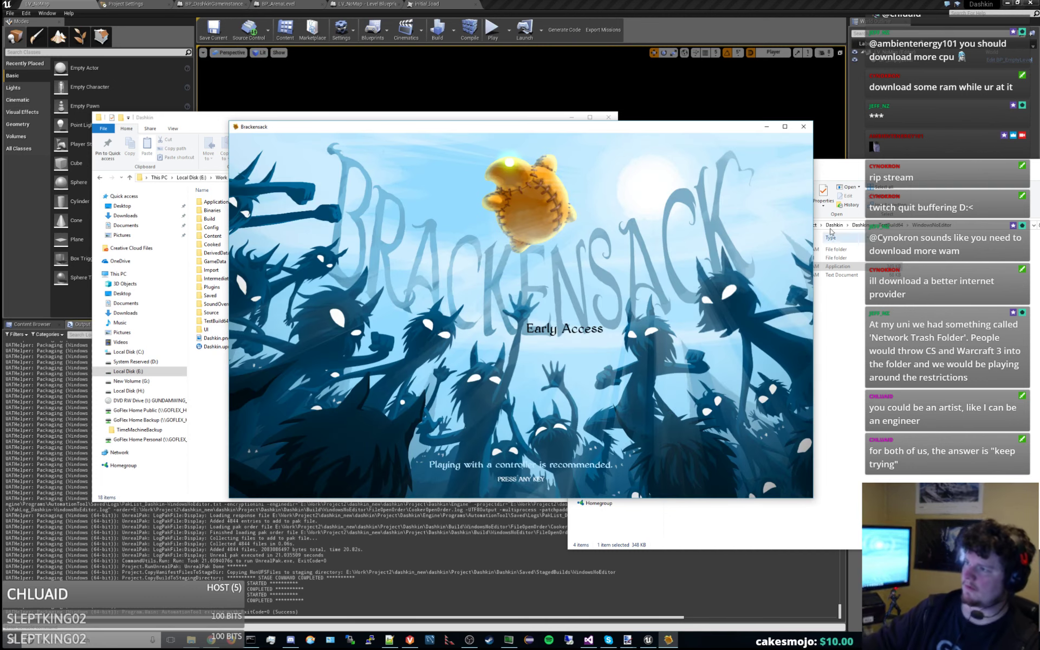
left_click(803, 126)
double_click(725, 267)
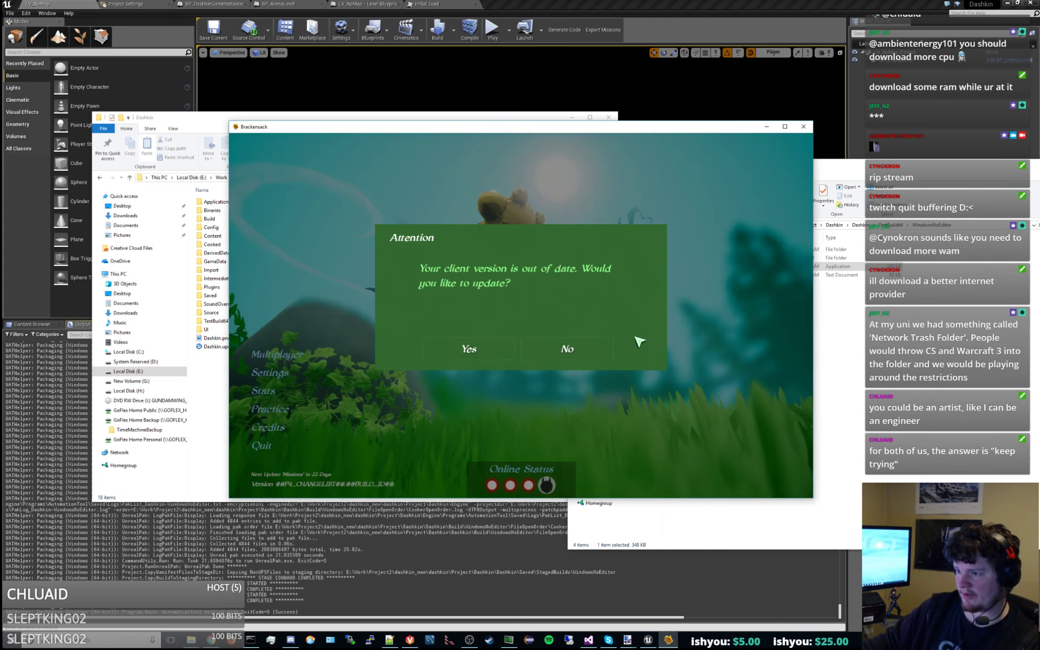
left_click(610, 352)
left_click(799, 130)
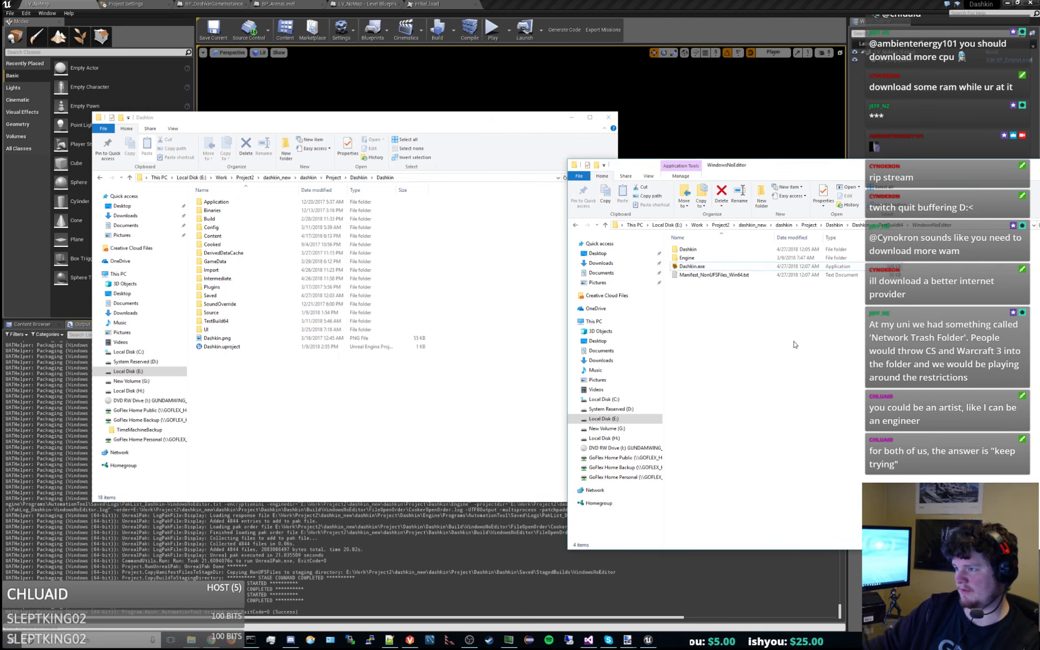
Return to the editor's Project Settings and search them for "star" to find the startup options
left_click_drag(749, 172, 689, 213)
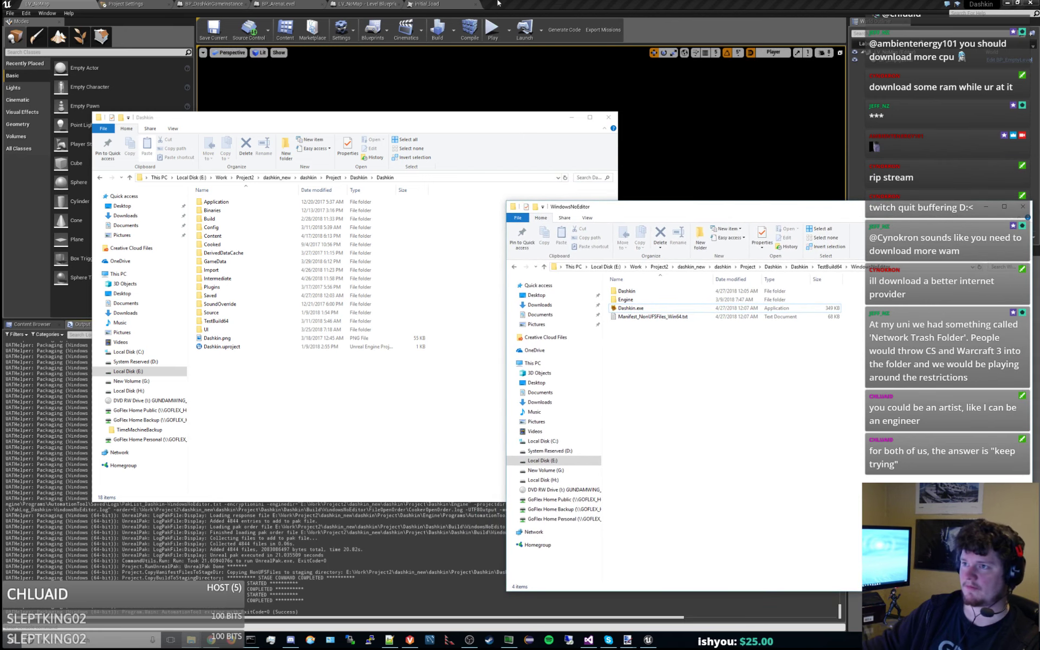
left_click(536, 5)
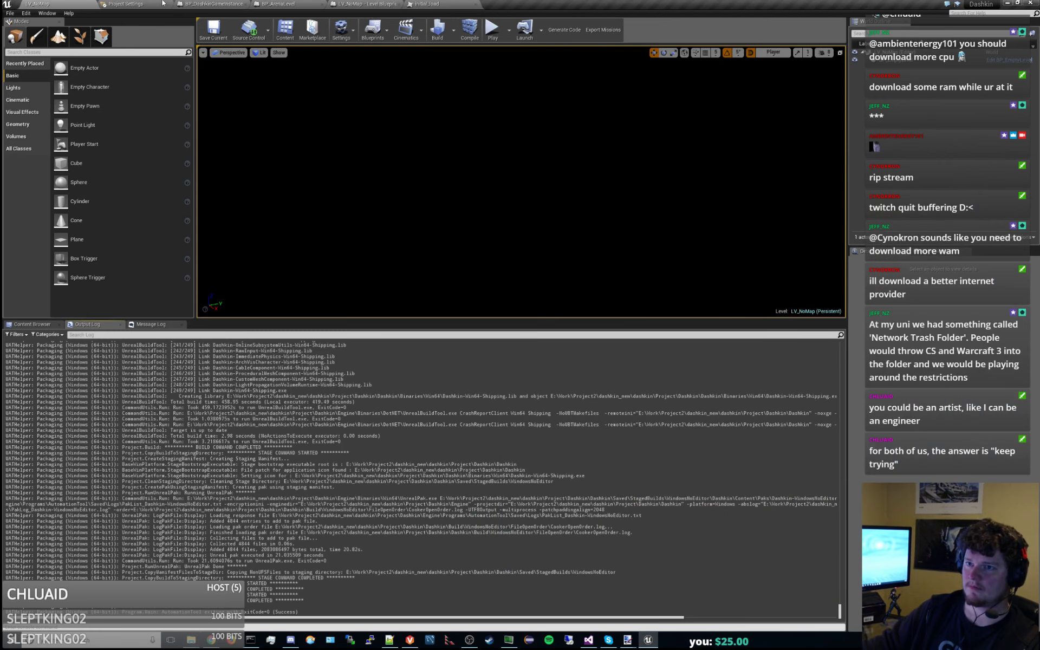
left_click(125, 4)
left_click(200, 22)
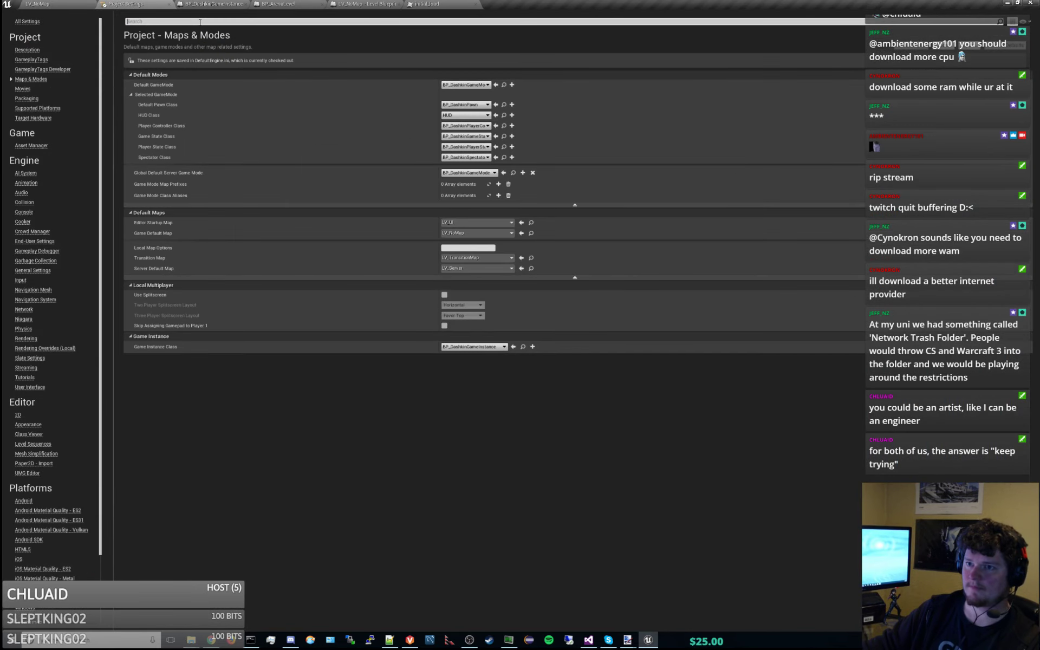
type("seam")
key("BackSpace")
key("BackSpace")
key("BackSpace")
key("BackSpace")
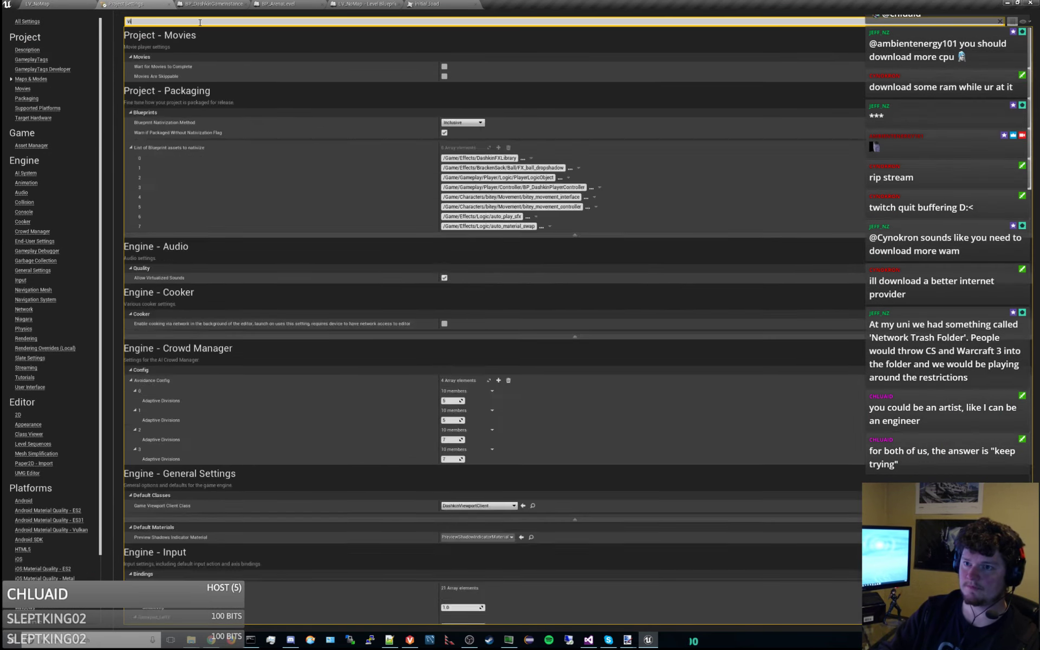
type("star")
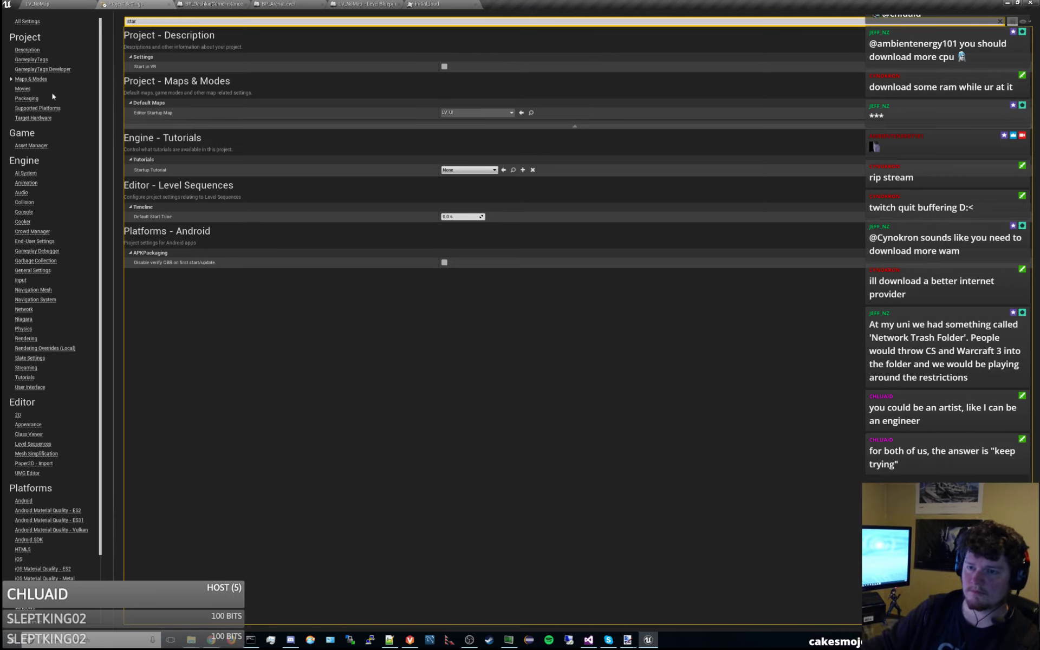
Add an empty Startup Movies element in the project's Movies settings, and open its movie file picker without choosing a file
left_click(24, 89)
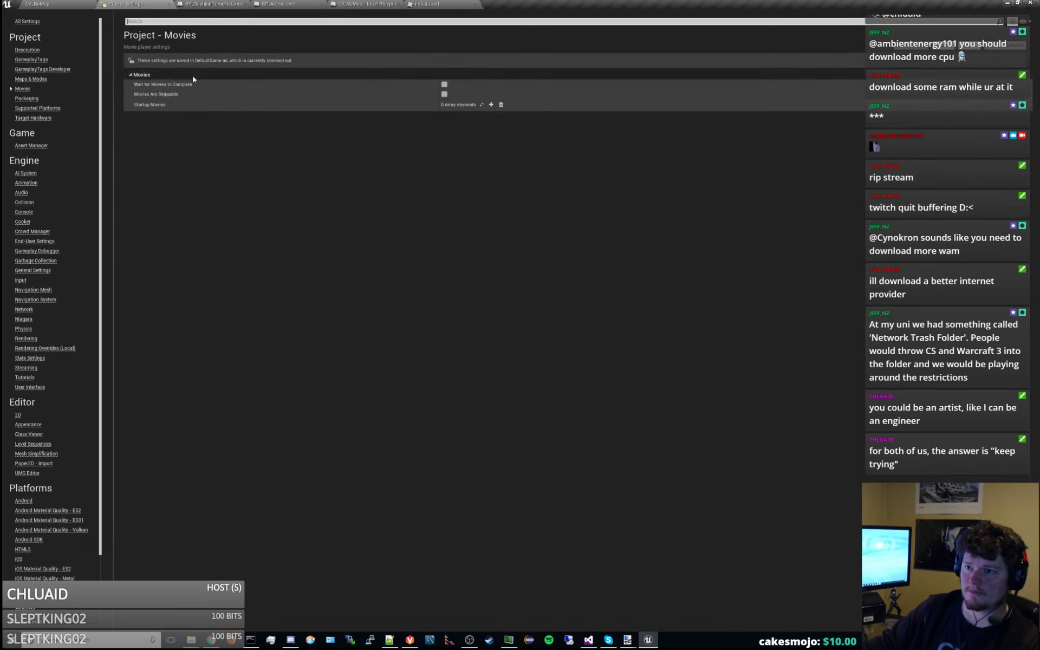
left_click(491, 104)
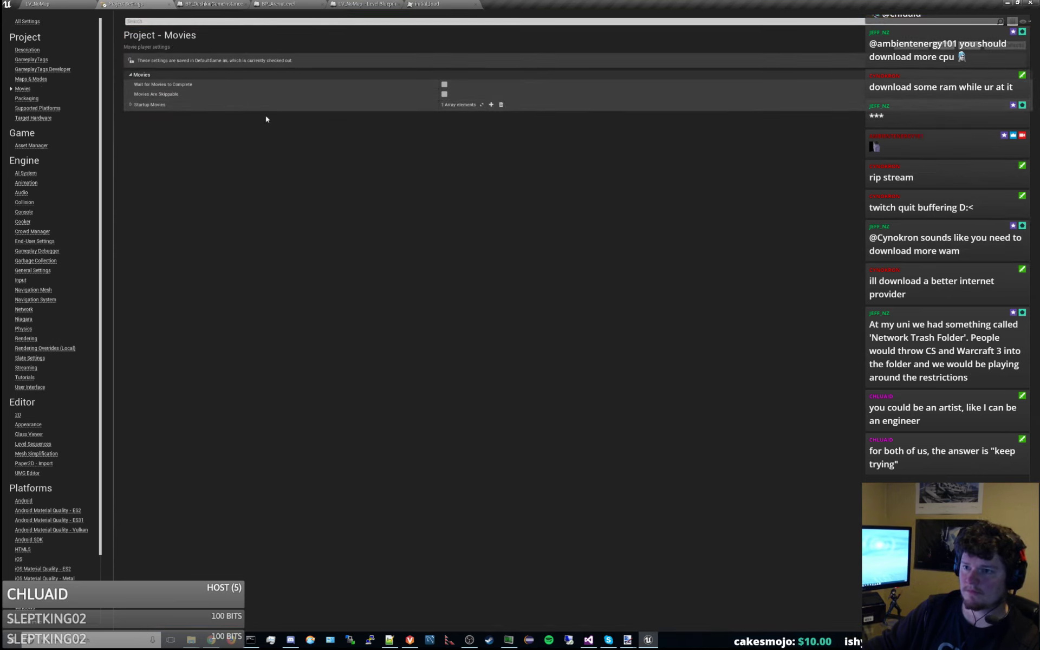
left_click(131, 105)
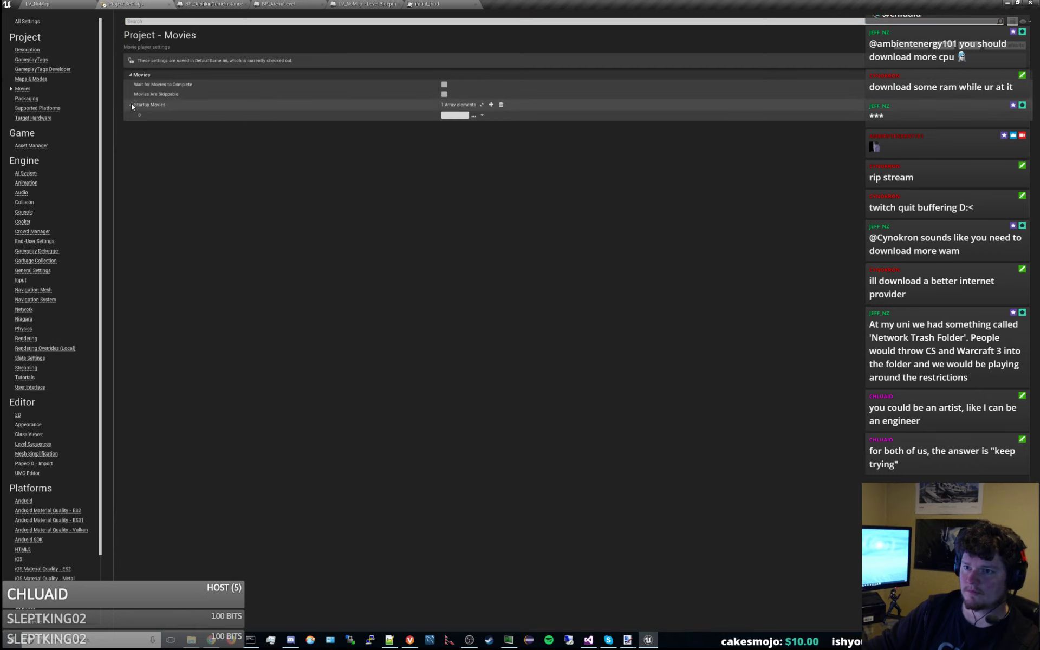
left_click(474, 116)
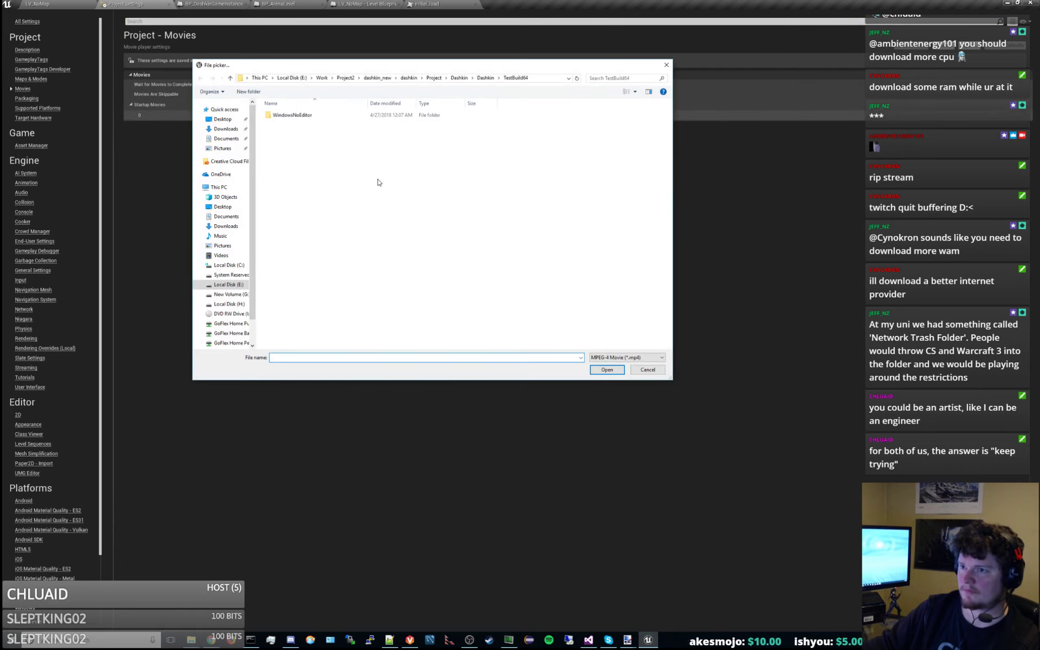
left_click(666, 65)
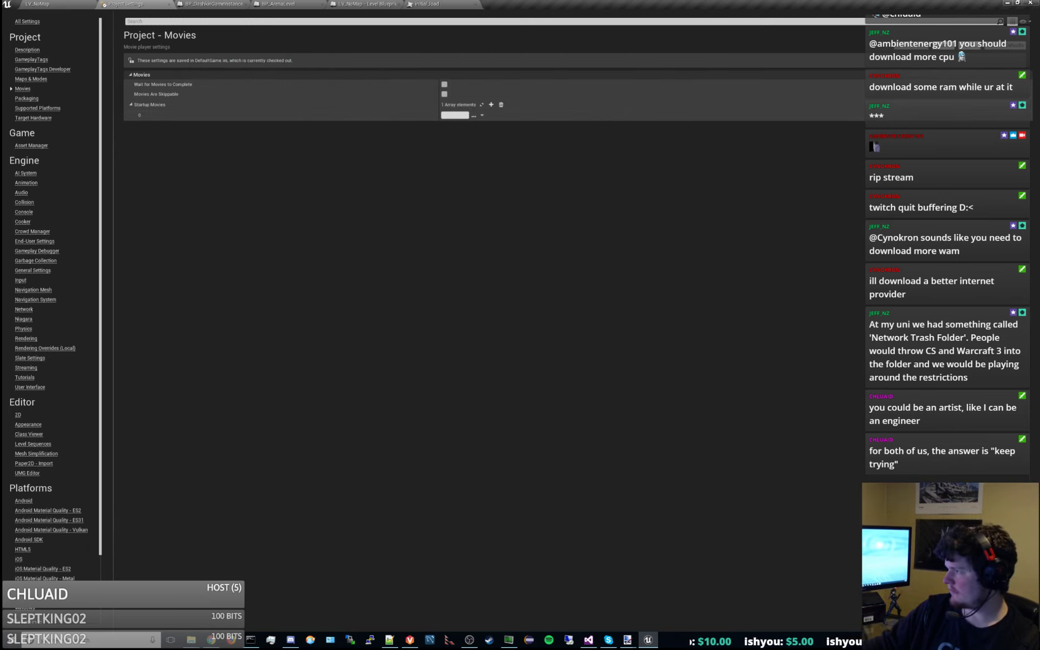
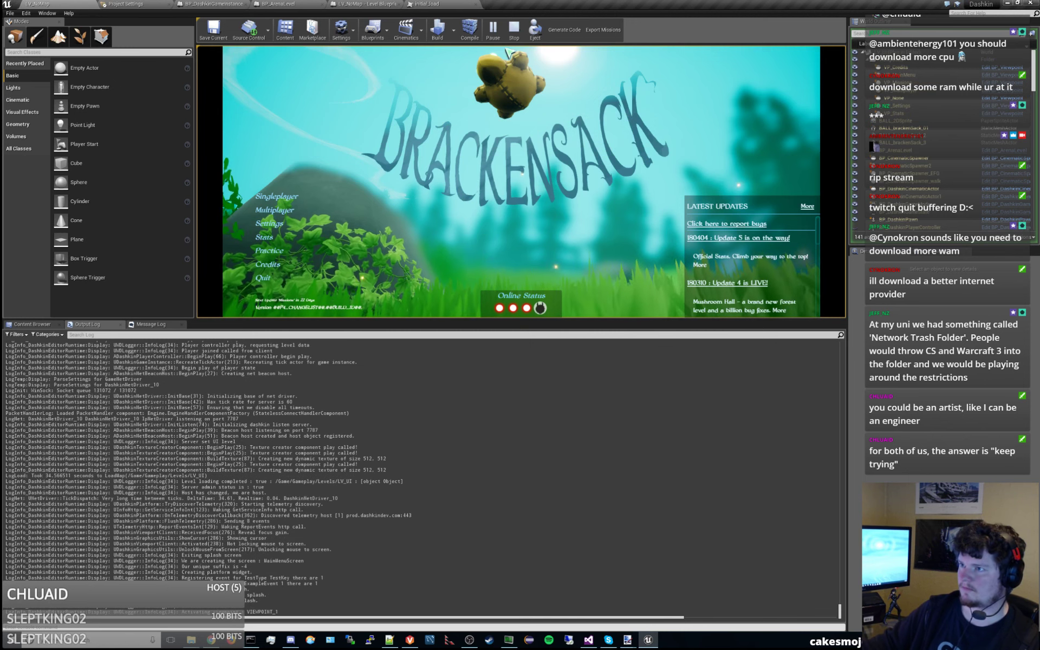
Stop the play session and package the project for Windows (64-bit), accepting the offered output folder
left_click(514, 30)
left_click(9, 13)
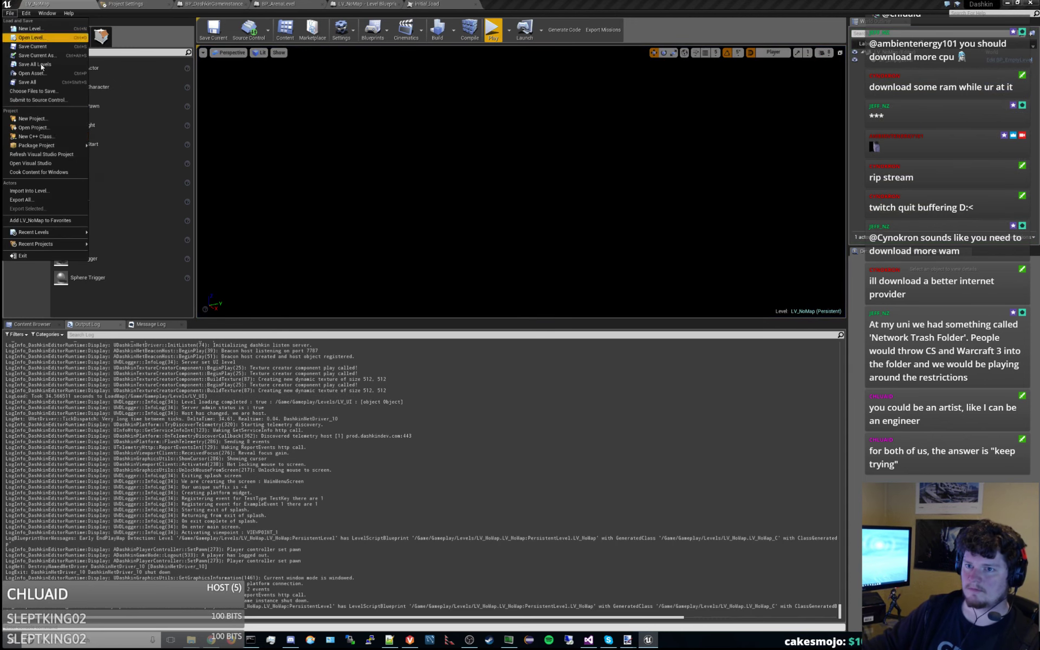
mouse_move(60, 146)
mouse_move(135, 217)
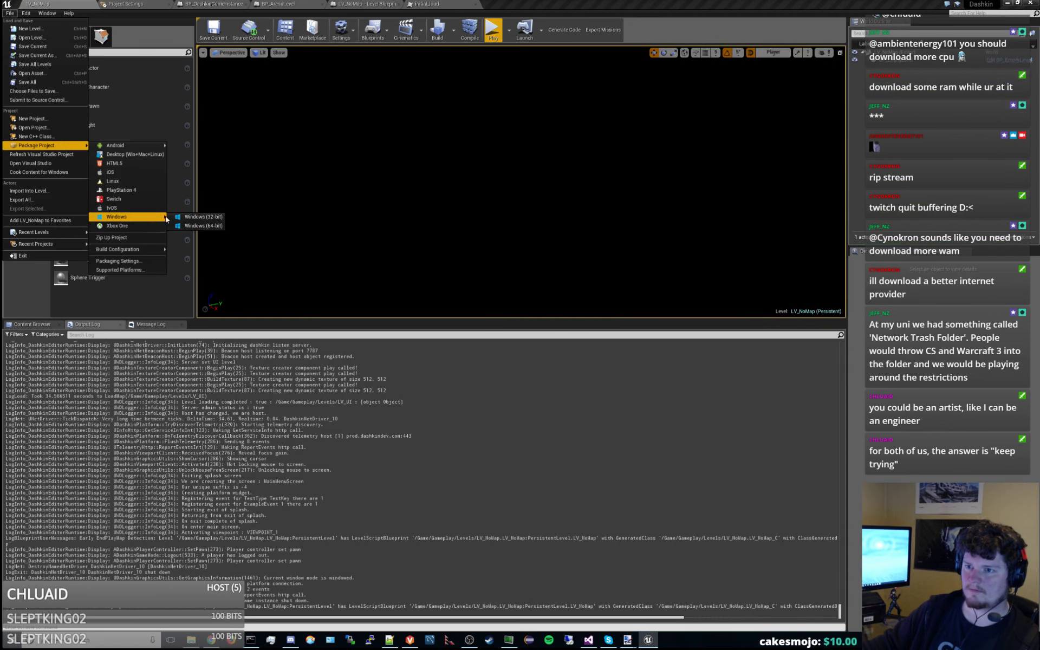
left_click(192, 226)
left_click(603, 370)
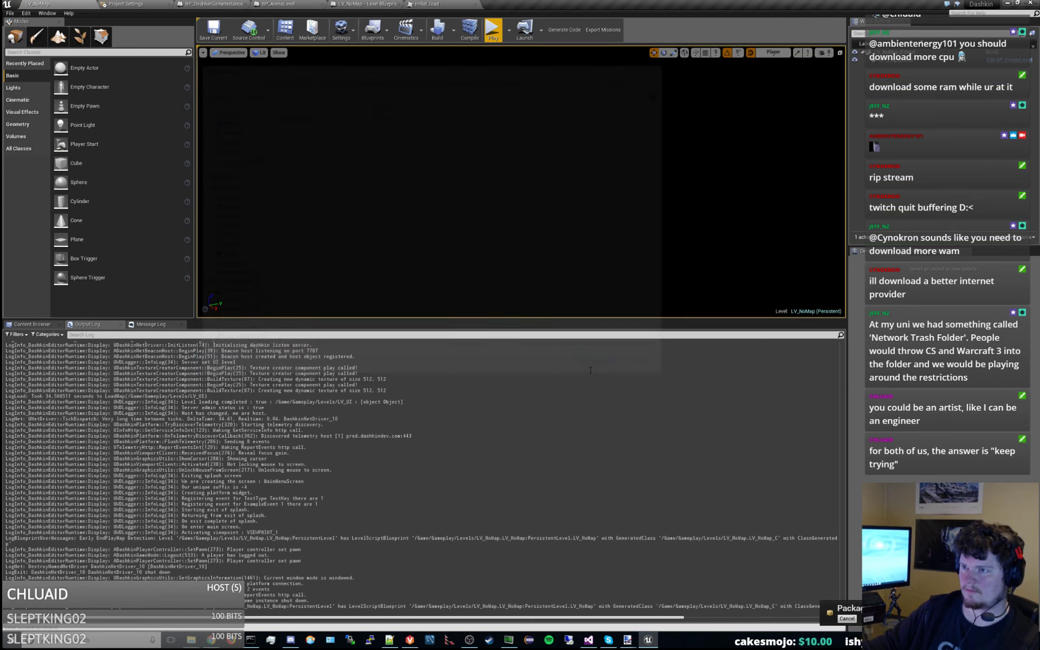
Enable Movies Are Skippable in the project's Movies settings and return to the LV_NoMap level editor
left_click(377, 4)
left_click(427, 4)
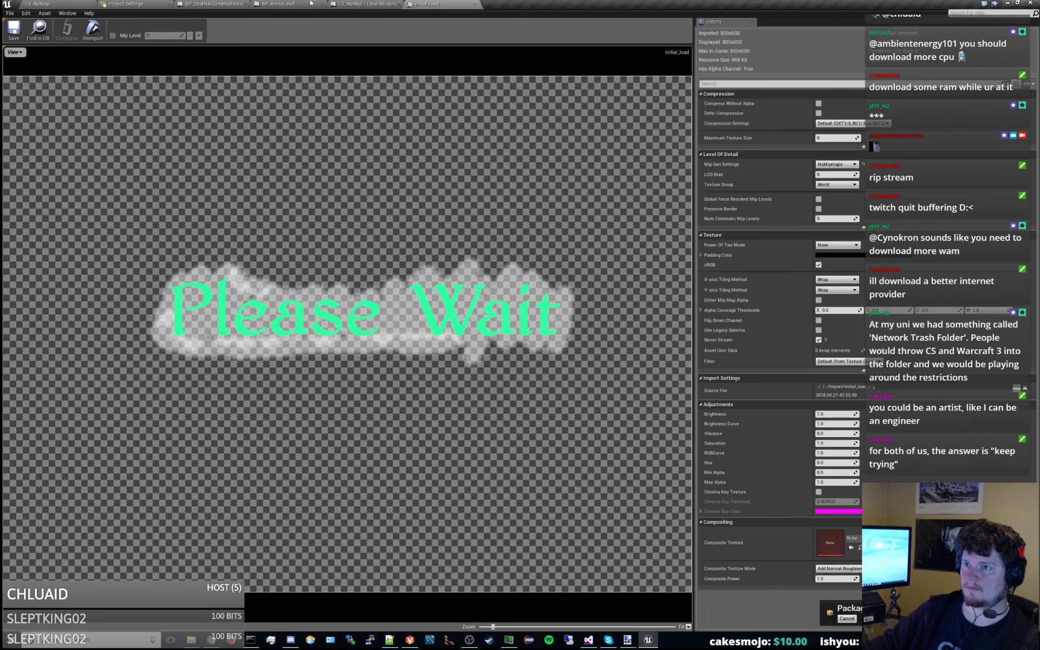
left_click(125, 3)
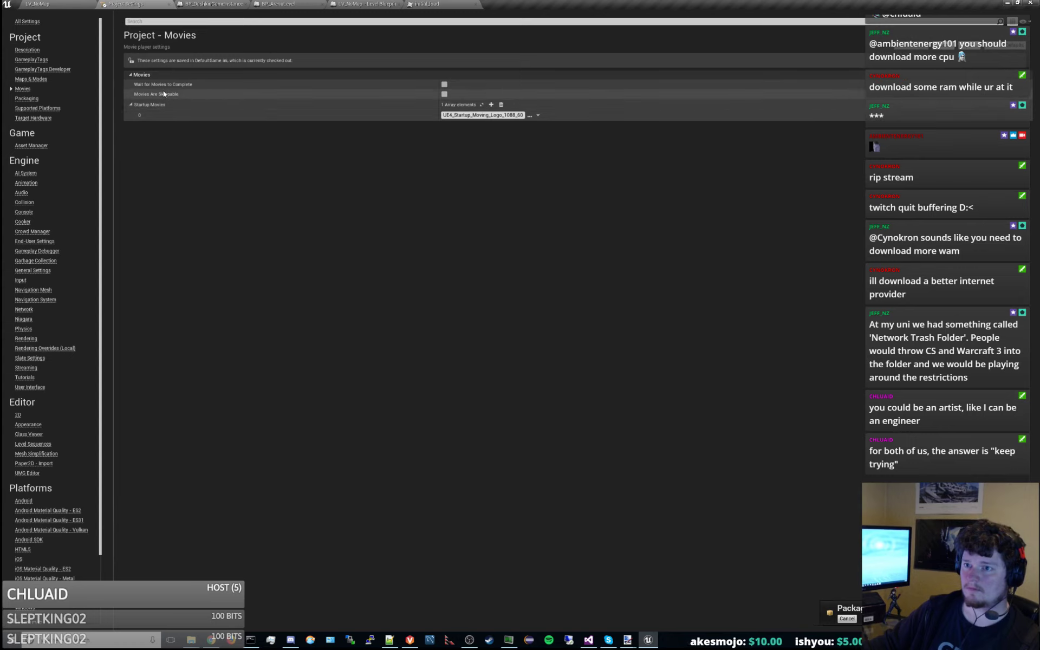
mouse_move(163, 96)
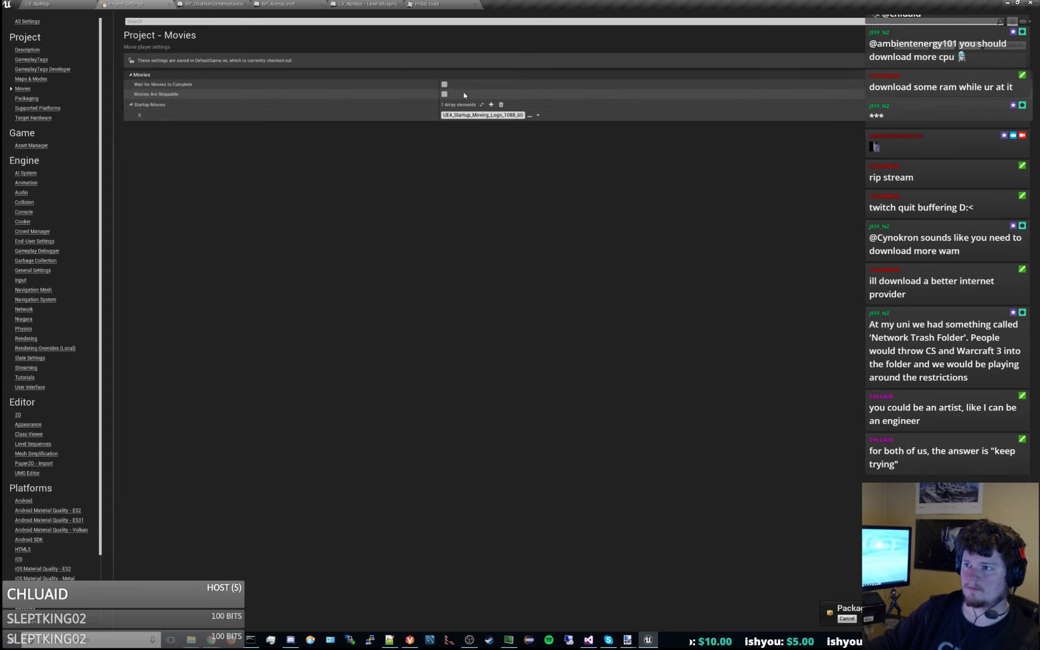
left_click(444, 93)
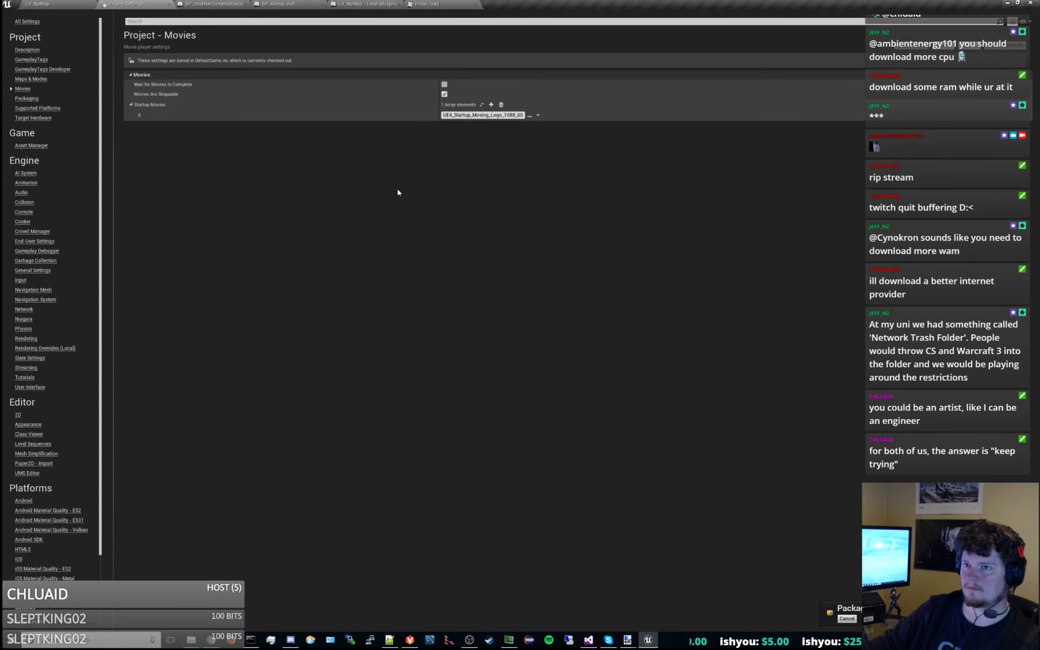
mouse_move(175, 88)
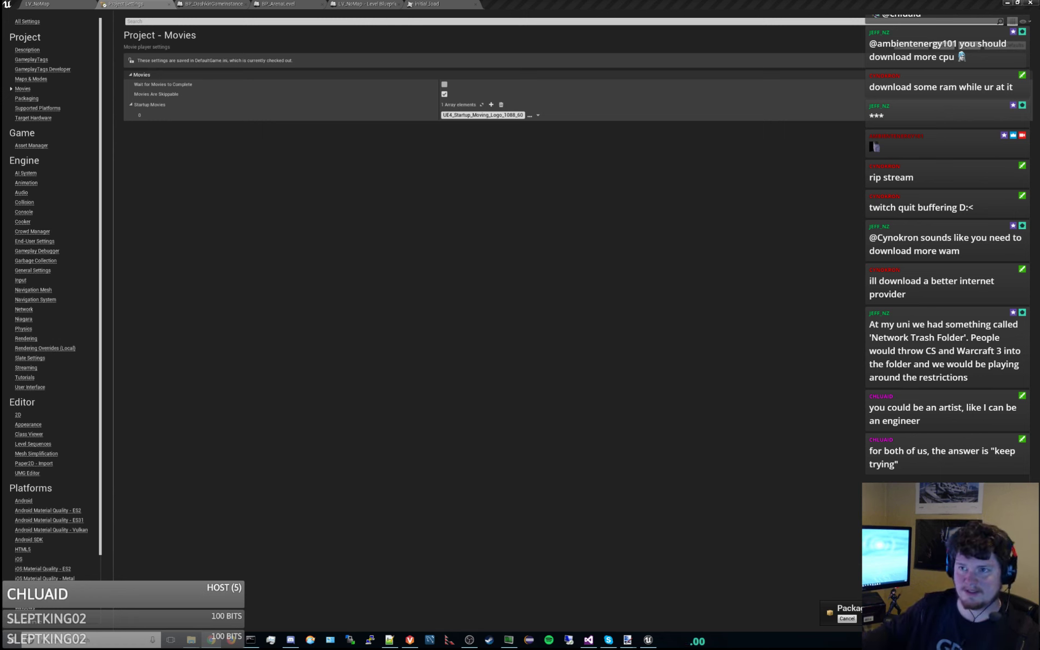
left_click(37, 4)
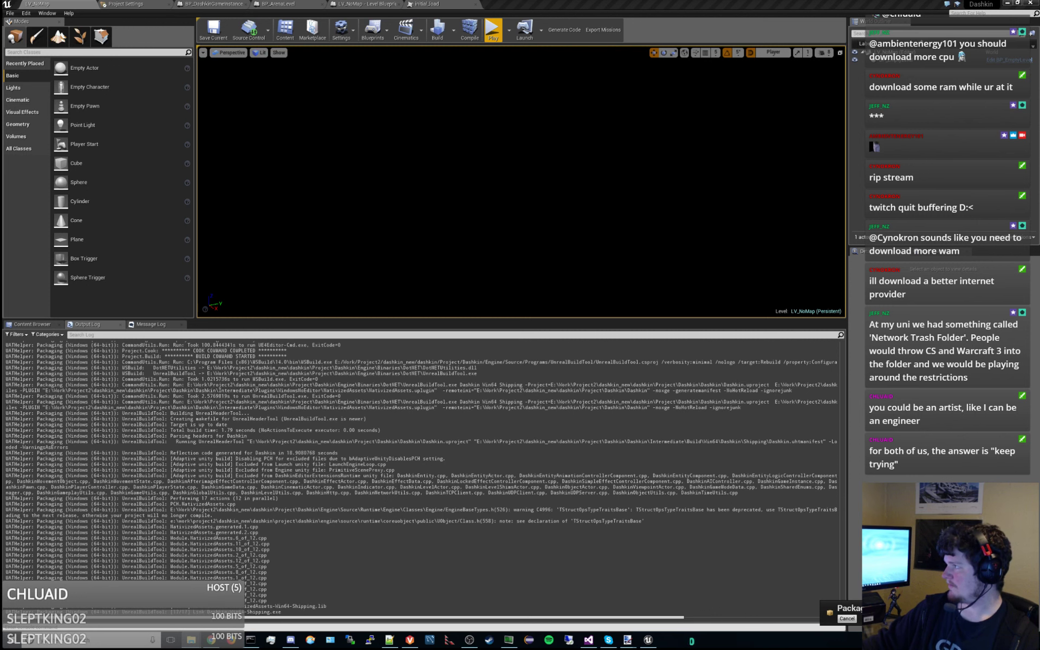
Go from the packaged Movies folder up to TestBuild64, run WindowsNoEditor's new Dashkin.exe, decline the update and close the game
left_click_drag(1039, 179, 711, 99)
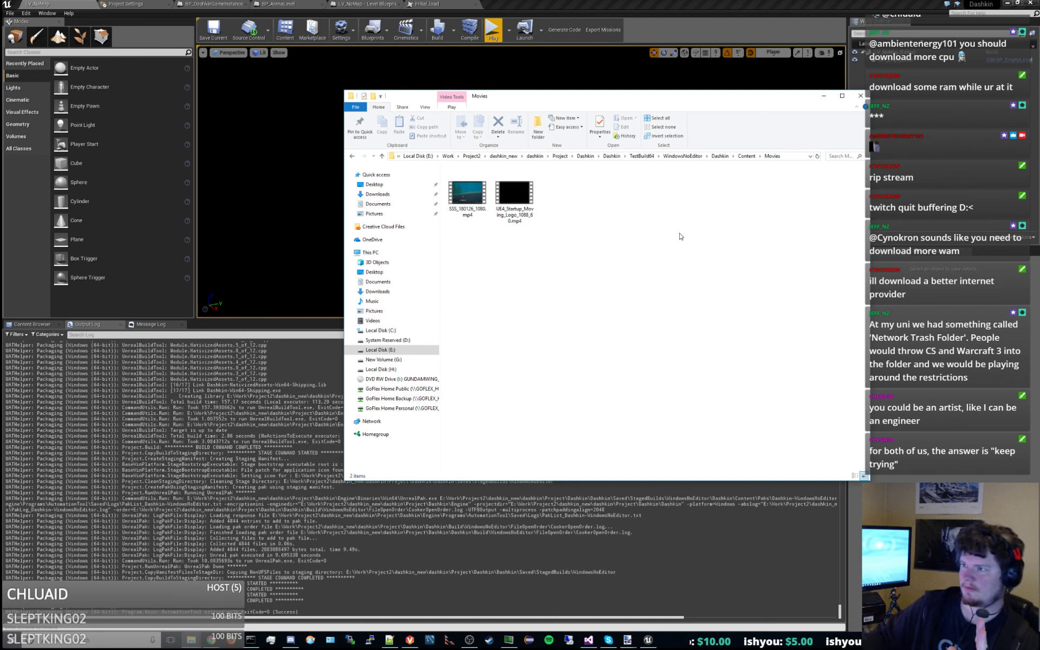
left_click(642, 156)
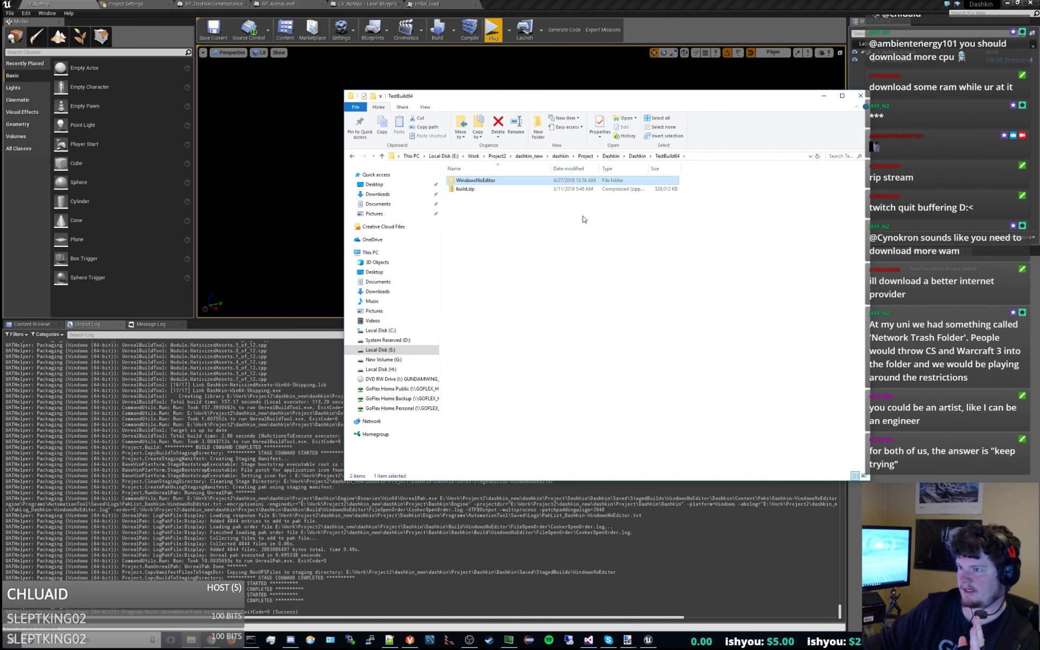
double_click(527, 181)
double_click(477, 198)
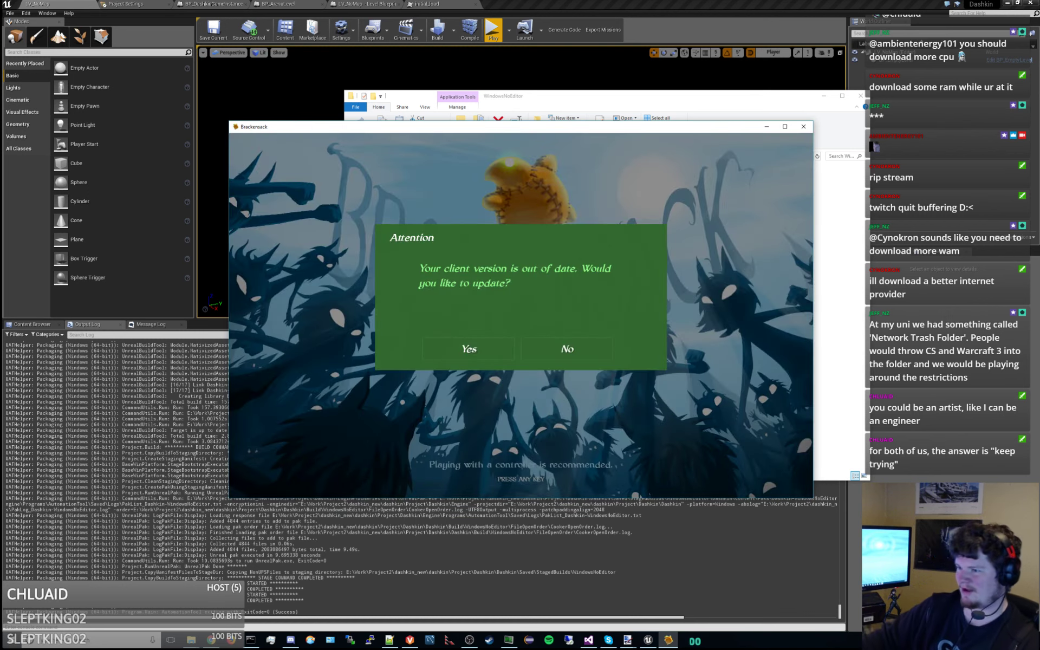
left_click(606, 358)
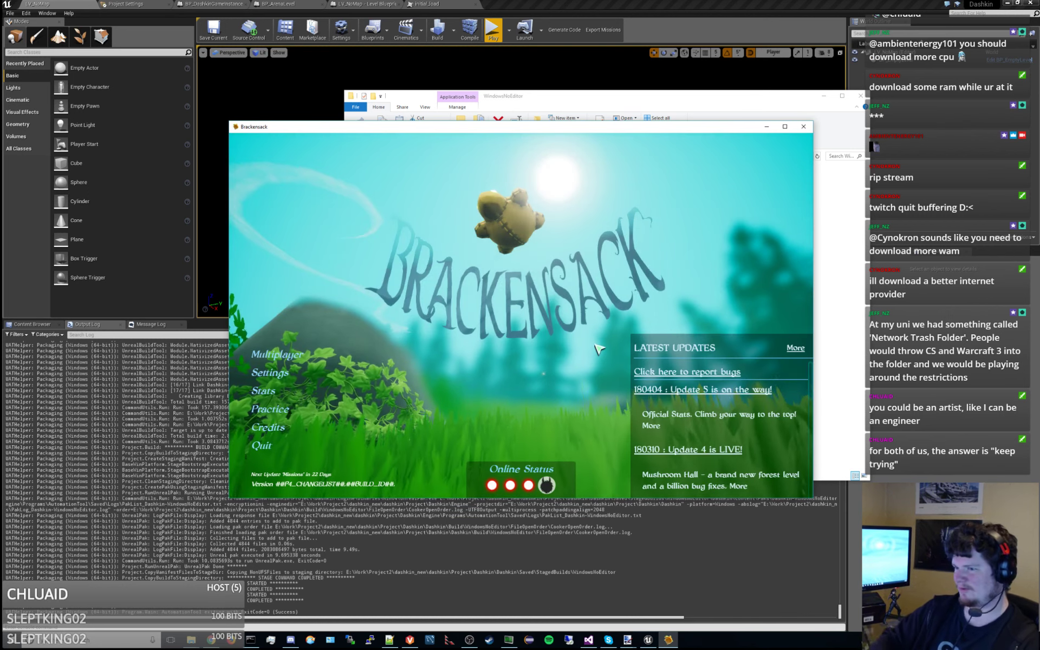
left_click(804, 127)
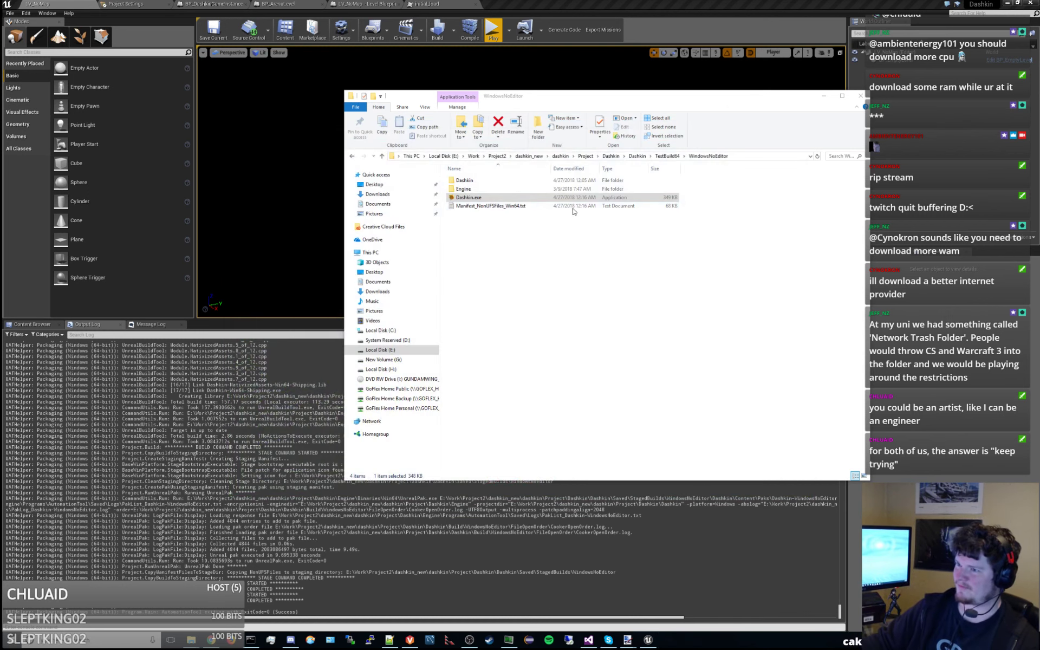
Run the newly packaged Dashkin.exe again, decline the update, close the game and launch it once more to check its startup
double_click(544, 198)
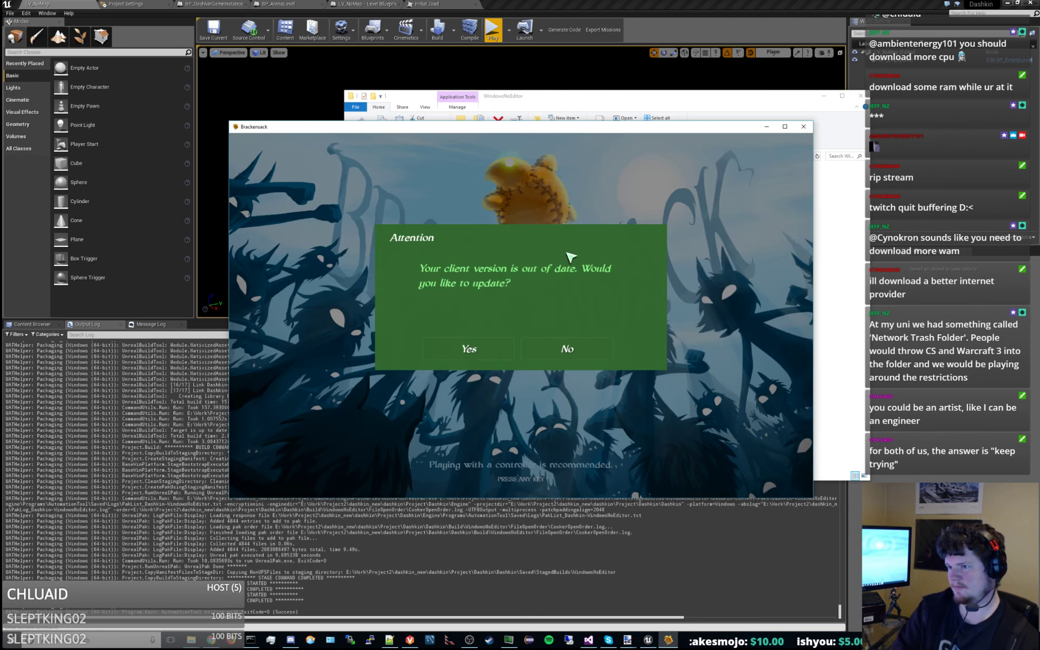
left_click(558, 350)
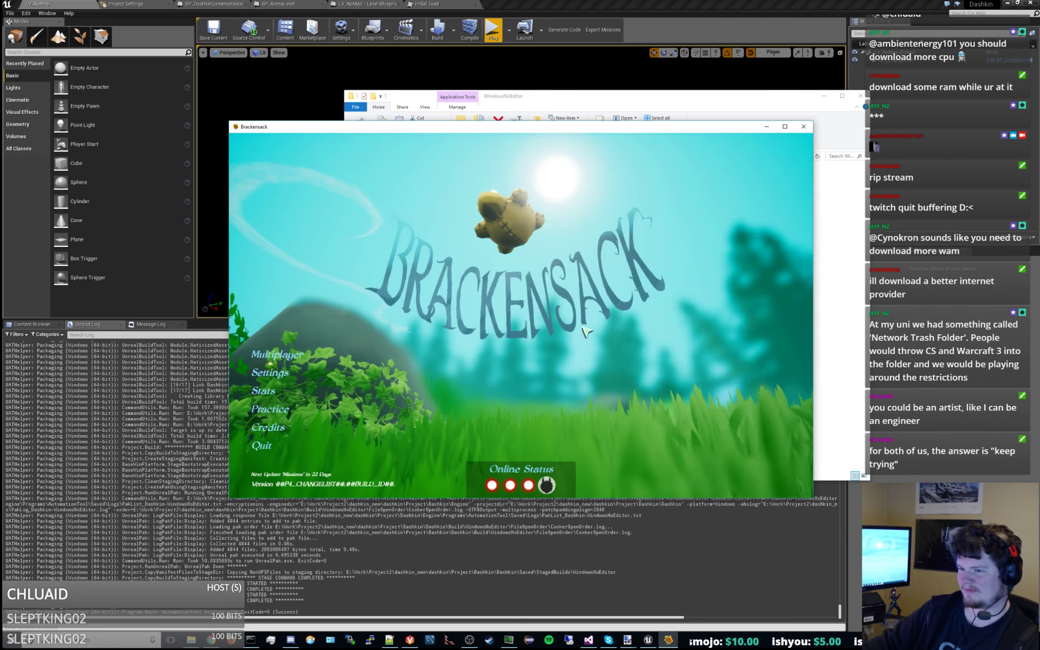
left_click(805, 127)
double_click(494, 199)
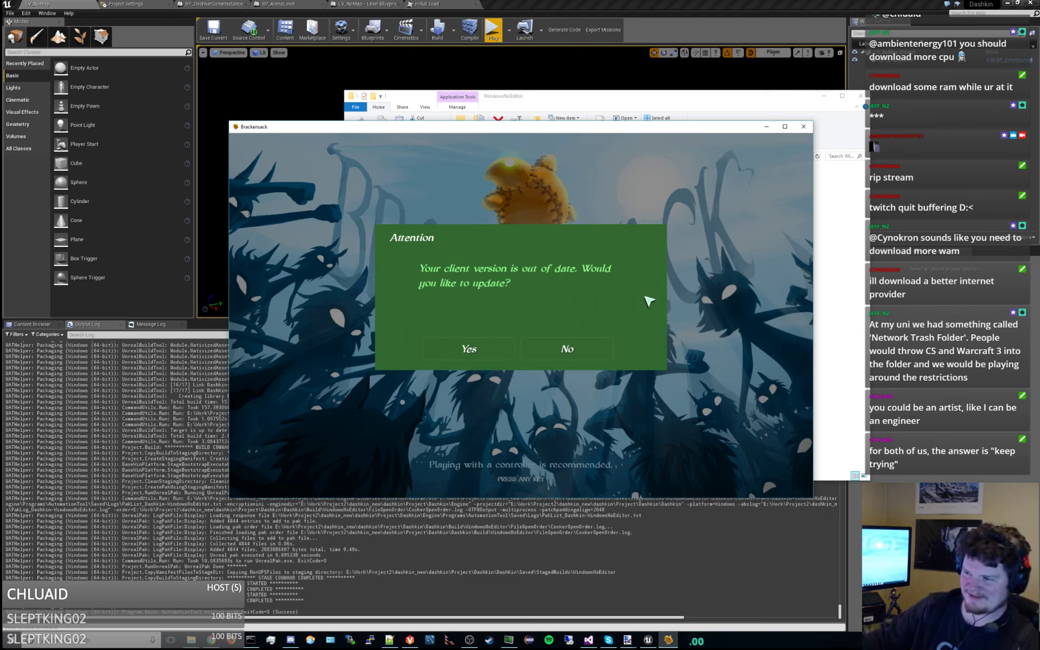
Decline the client update and look through the Latest Updates list on the game's main menu
left_click(598, 345)
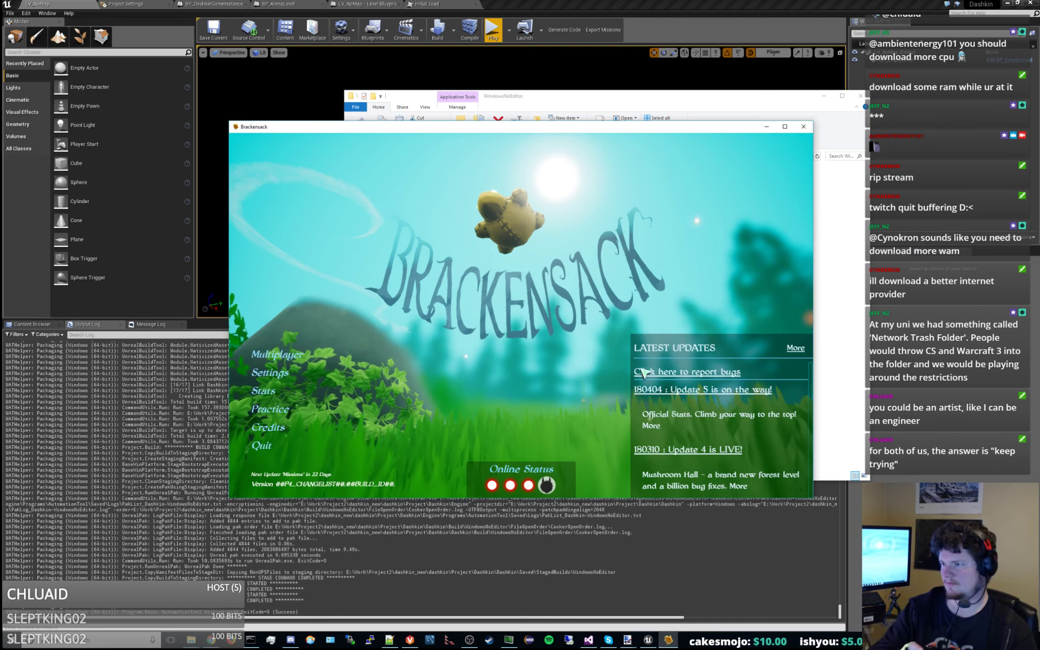
scroll(715, 428, "down", 5)
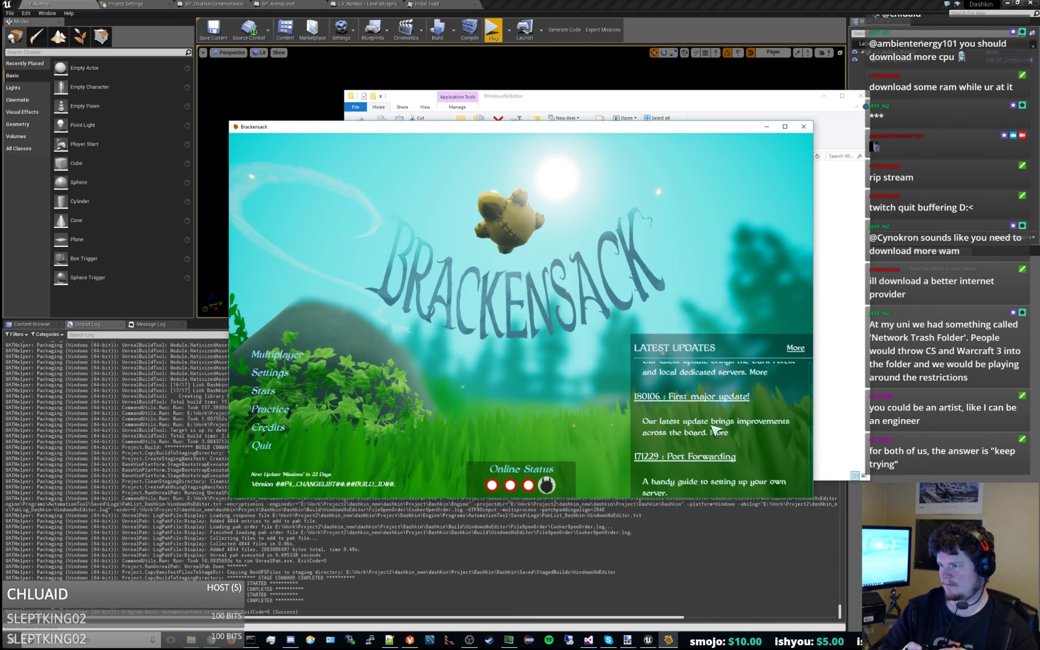
scroll(715, 431, "up", 3)
scroll(715, 429, "up", 3)
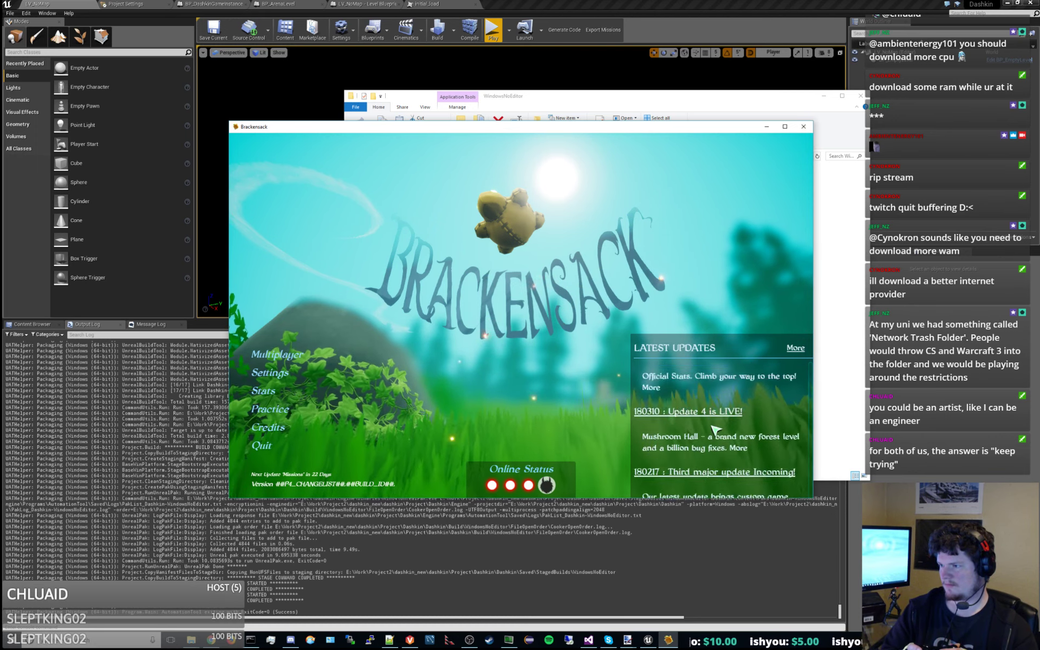
scroll(716, 430, "down", 3)
scroll(715, 430, "up", 2)
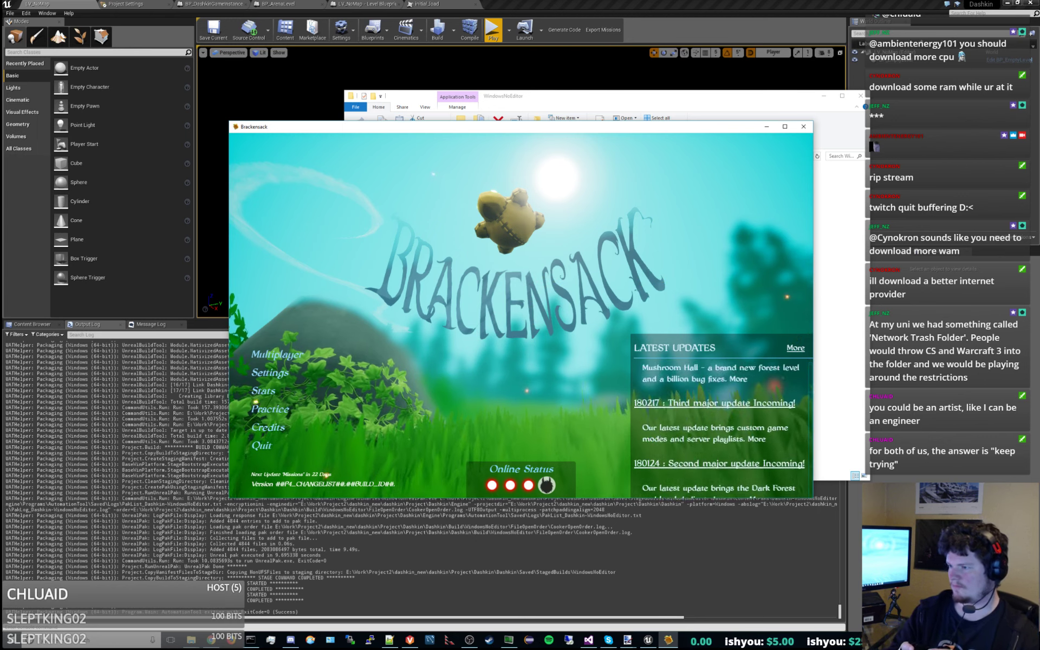
scroll(715, 430, "down", 3)
scroll(715, 430, "up", 3)
scroll(716, 430, "down", 3)
scroll(715, 430, "up", 2)
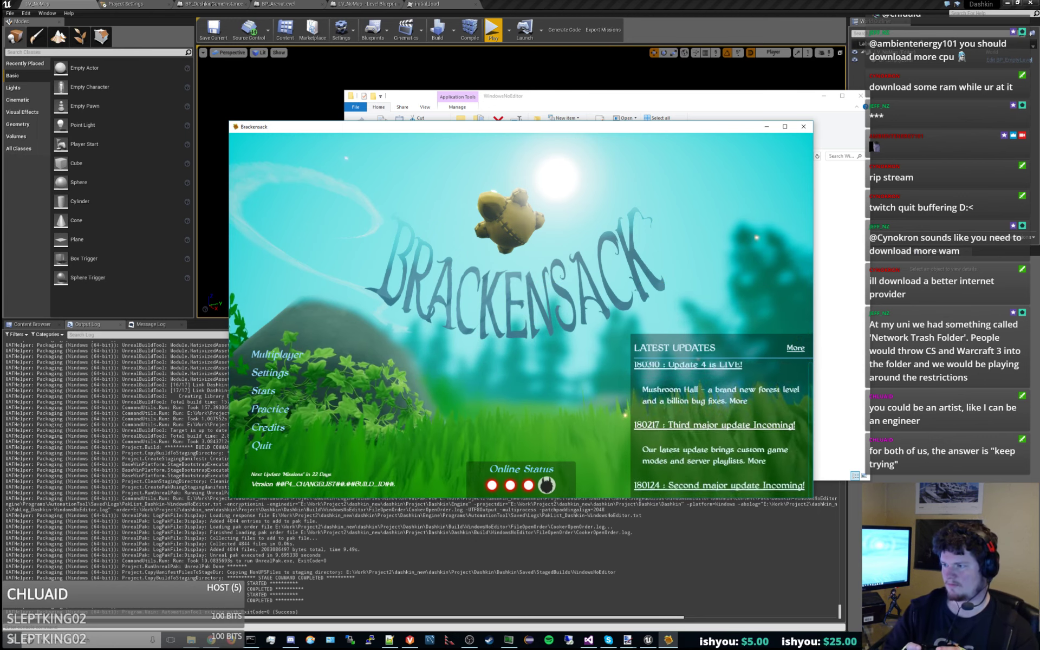
scroll(715, 429, "down", 3)
scroll(715, 430, "up", 3)
scroll(715, 429, "down", 2)
scroll(715, 430, "up", 3)
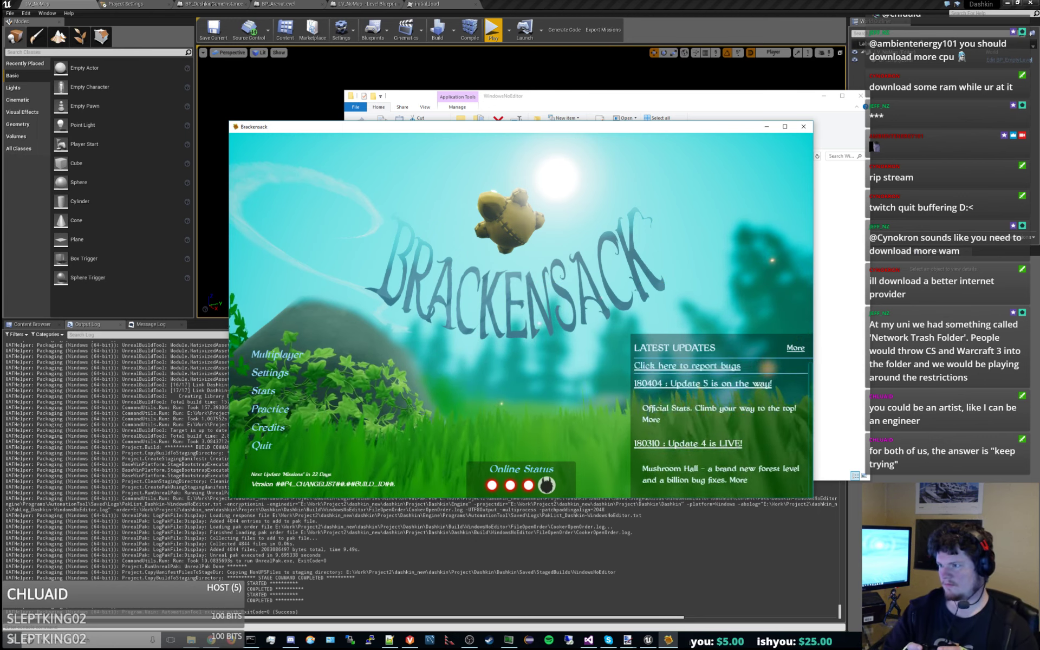
scroll(715, 429, "down", 2)
scroll(716, 430, "up", 2)
scroll(715, 430, "down", 2)
scroll(715, 430, "up", 1)
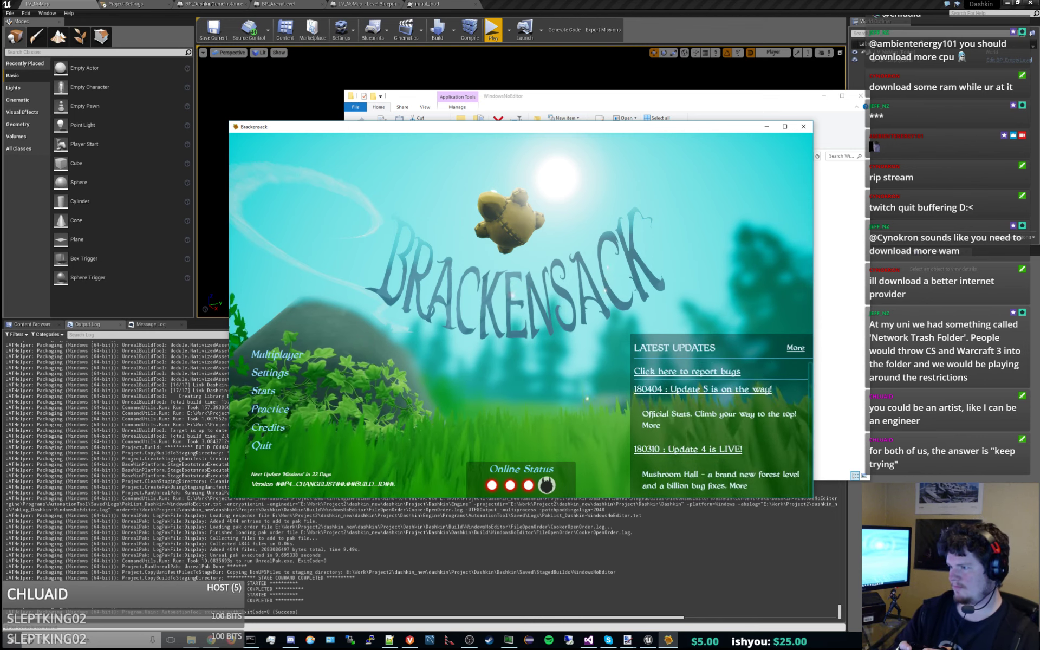
scroll(715, 430, "down", 4)
scroll(716, 430, "up", 2)
scroll(715, 430, "down", 2)
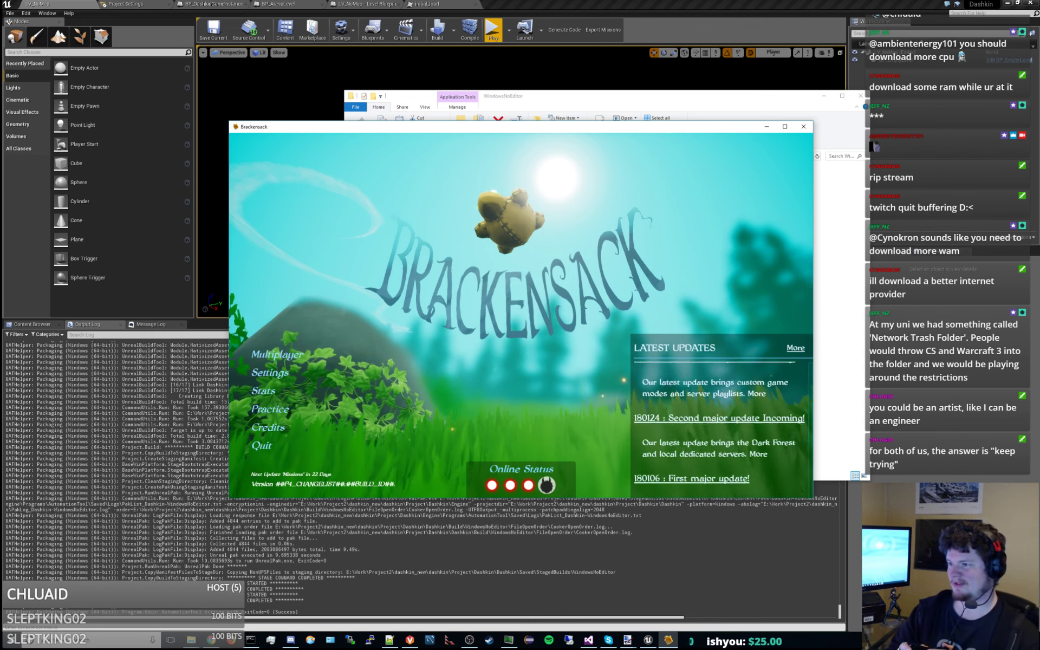
scroll(716, 429, "up", 3)
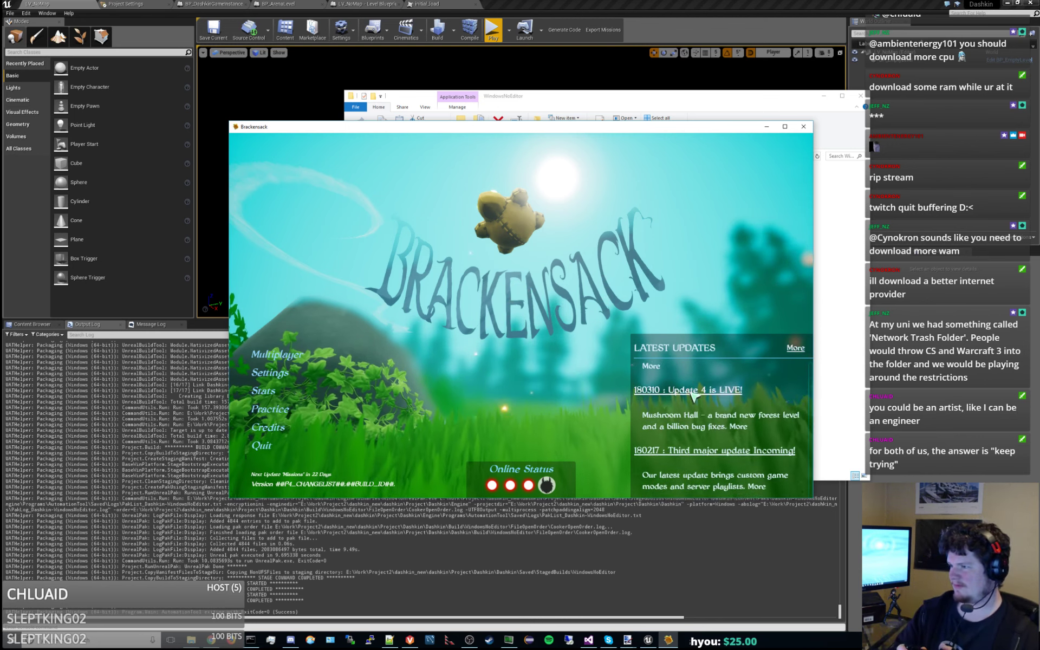
scroll(692, 396, "down", 2)
scroll(694, 397, "up", 1)
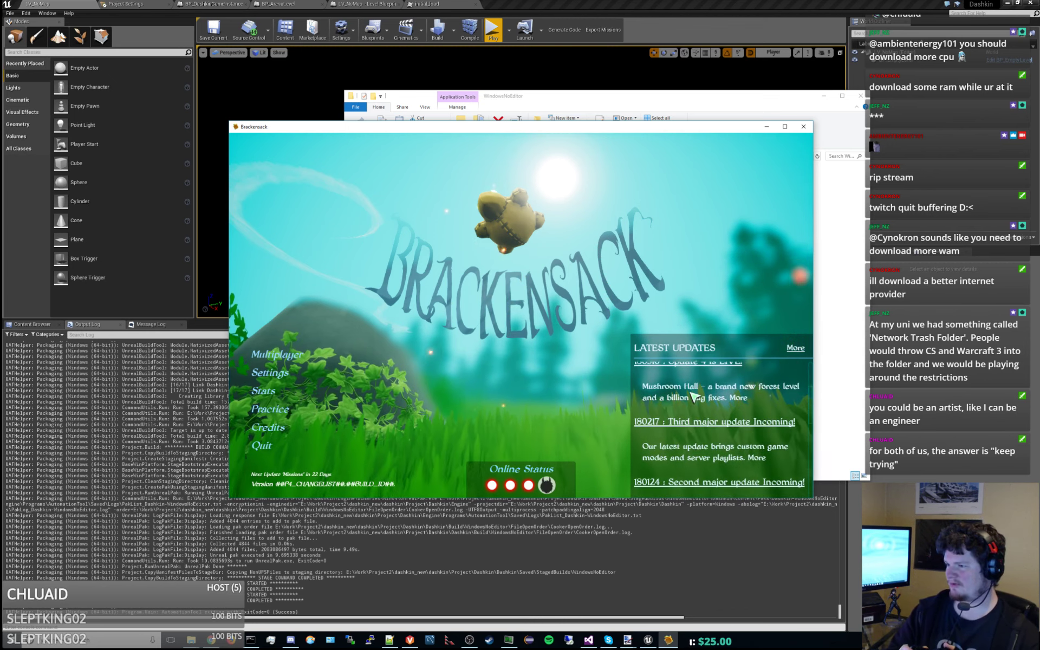
scroll(696, 396, "down", 1)
scroll(704, 397, "down", 1)
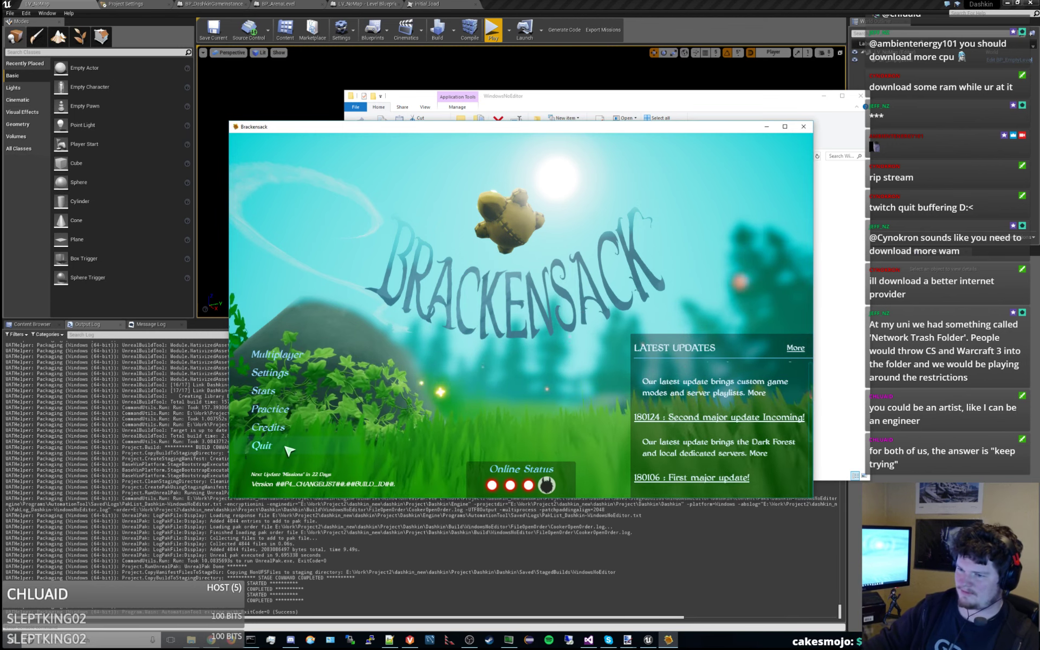
Quit the running Brackensack game and move the WindowsNoEditor folder window away from the level editor
key("Escape")
left_click(485, 355)
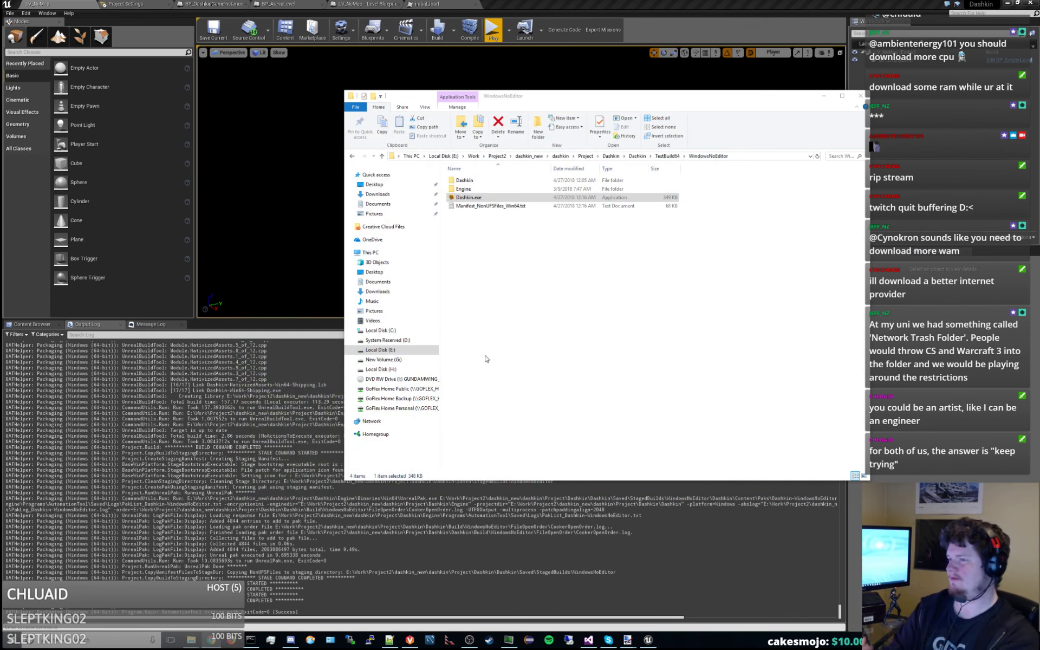
left_click_drag(576, 96, 1039, 188)
Review the initial_load texture, return to the LV_NoMap level editor and show the Gameplay/UI folder's assets
left_click(431, 4)
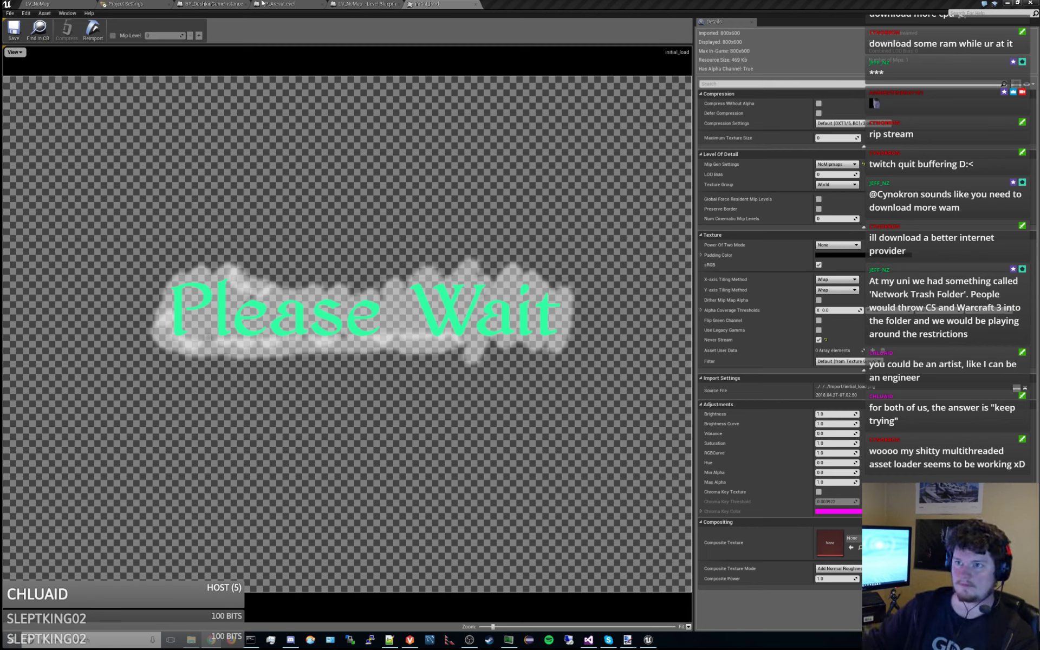
left_click(445, 3)
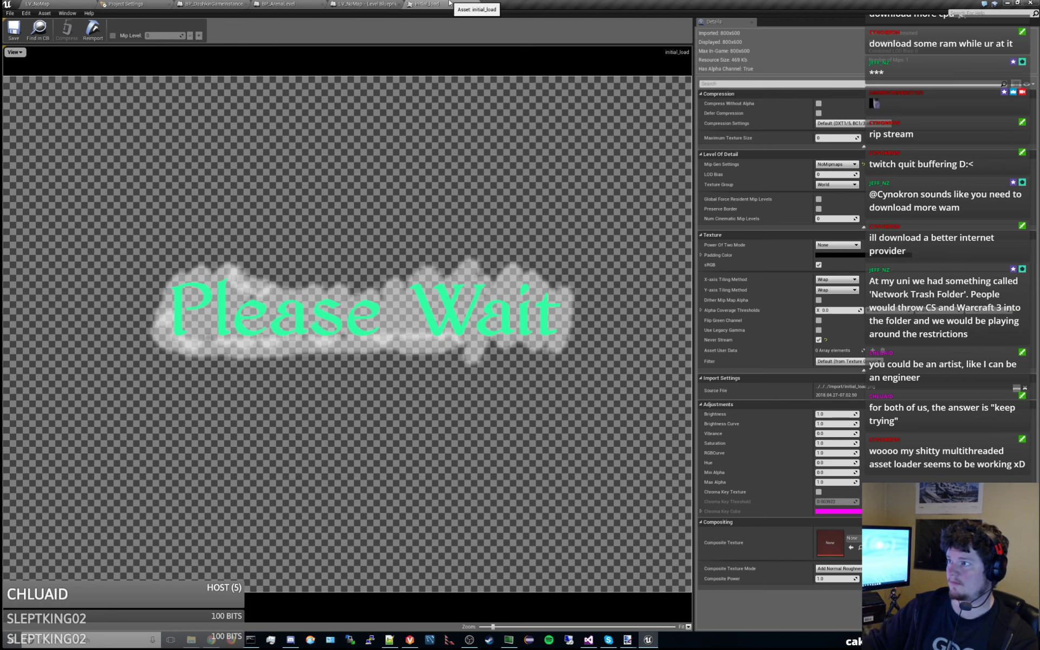
left_click(48, 4)
left_click(32, 324)
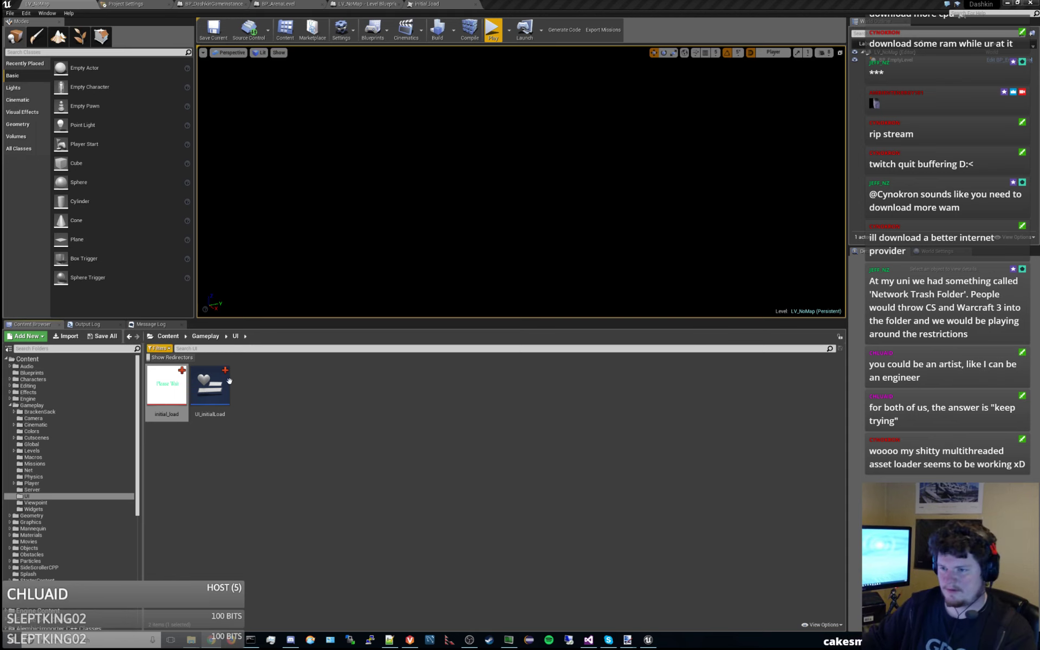
left_click(291, 398)
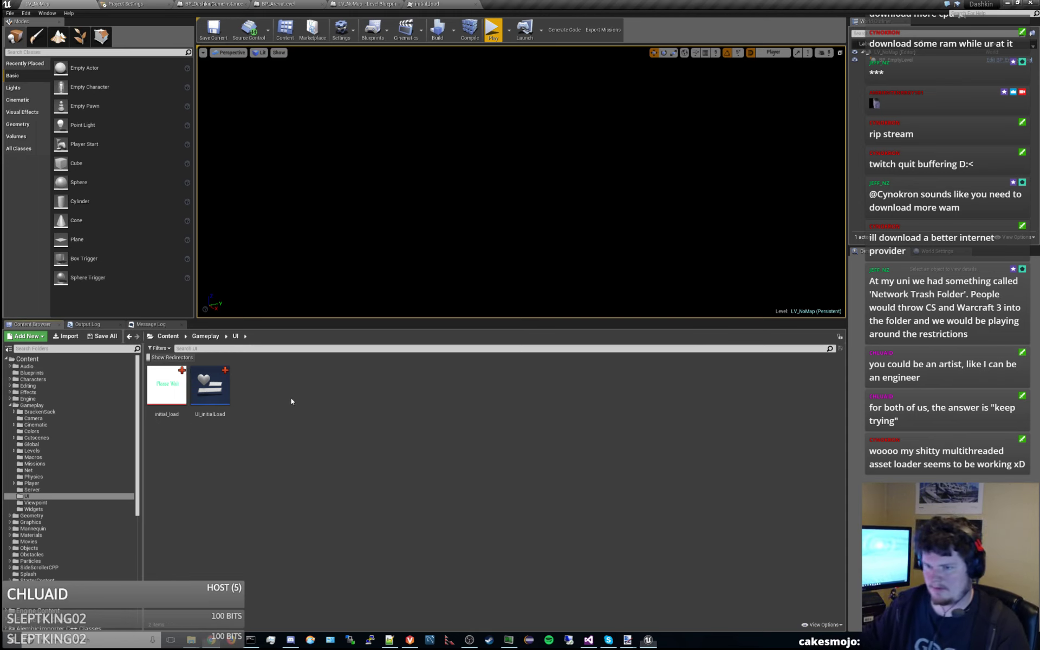
Show the Output Log and clear all of its packaging messages
left_click(88, 324)
right_click(394, 440)
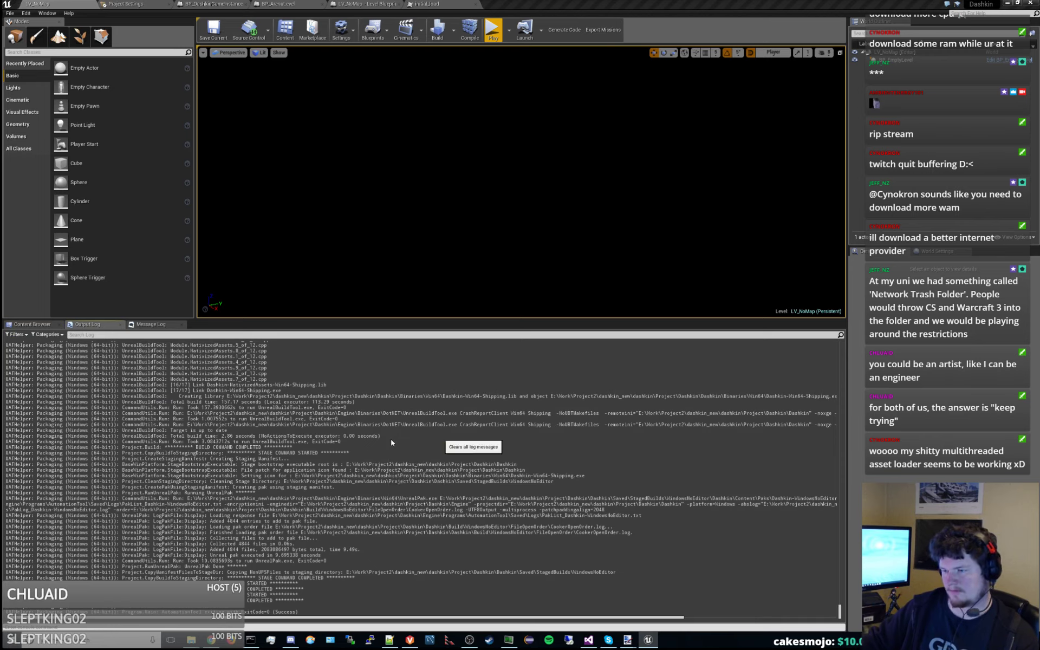
left_click(401, 440)
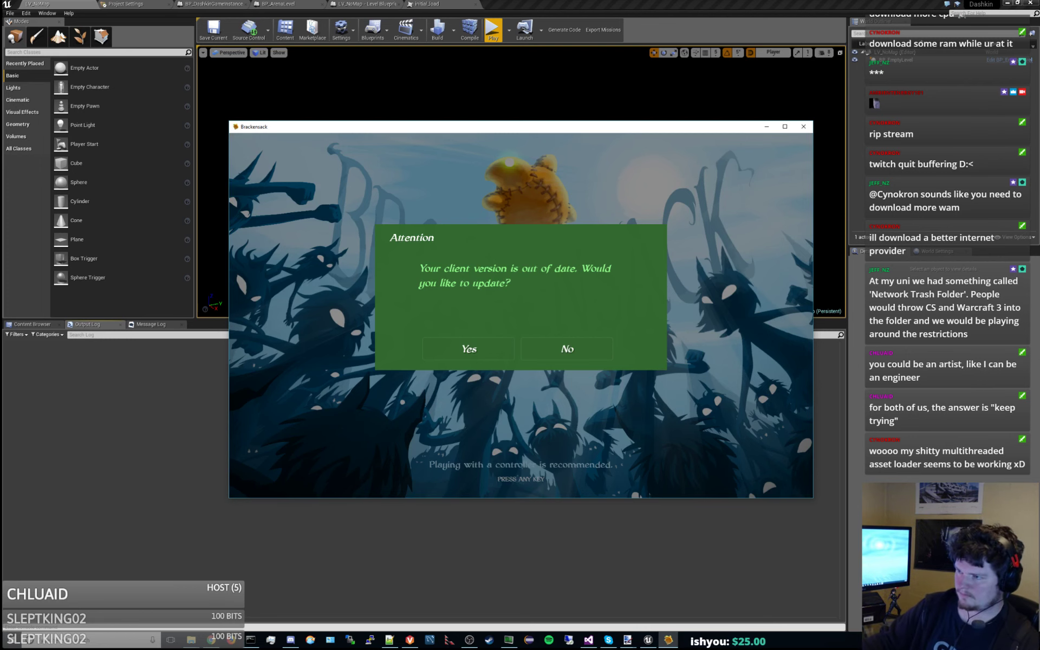
Decline the update in the relaunched Brackensack game and close the game from its main menu
left_click(568, 350)
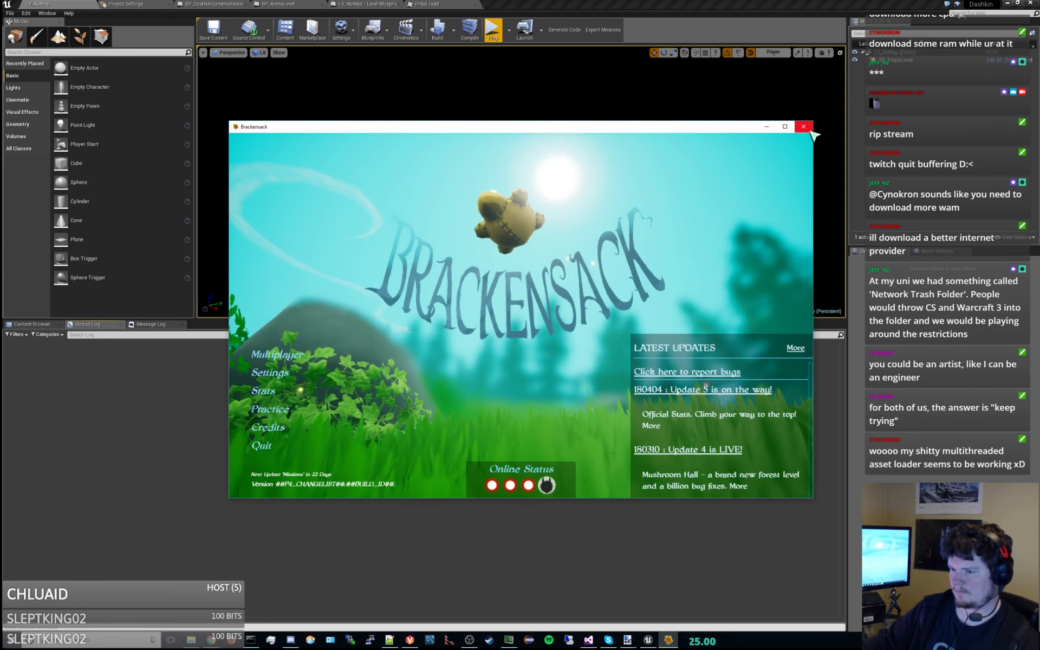
left_click(811, 131)
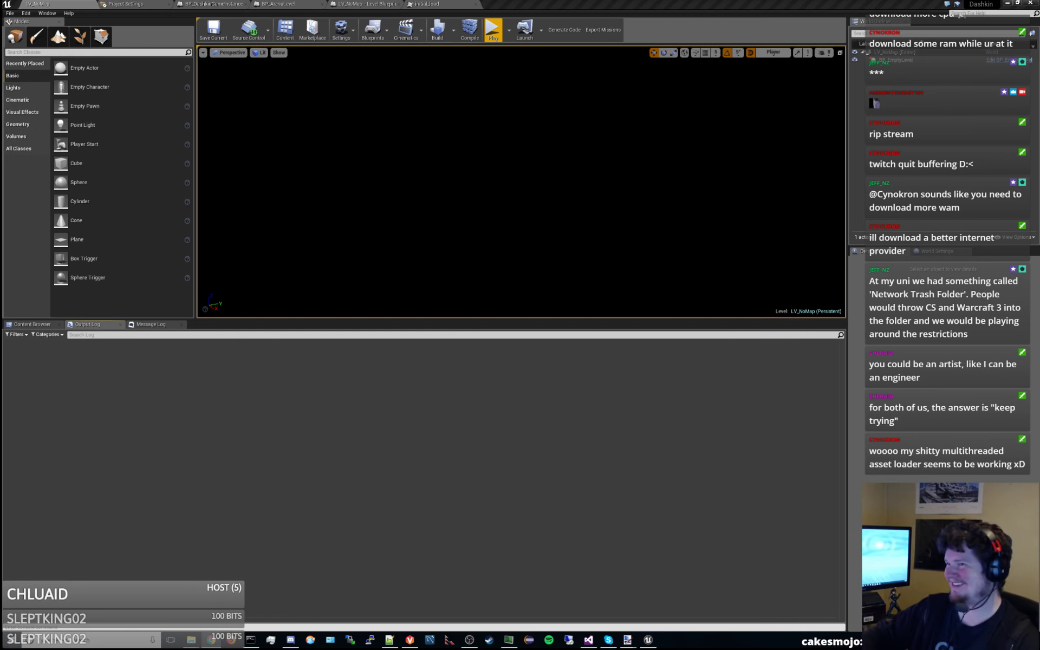
Close the initial_load texture, LV_NoMap Level Blueprint, BP_ArenaLevel and BP_DashkinGameInstance editors
left_click(434, 3)
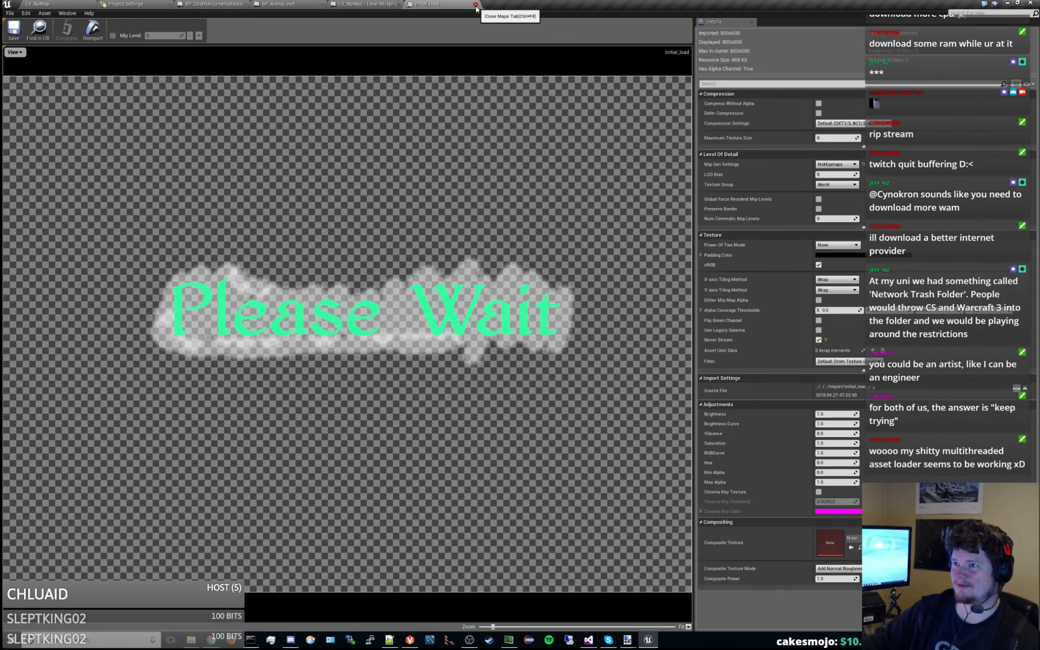
left_click(375, 3)
left_click(402, 4)
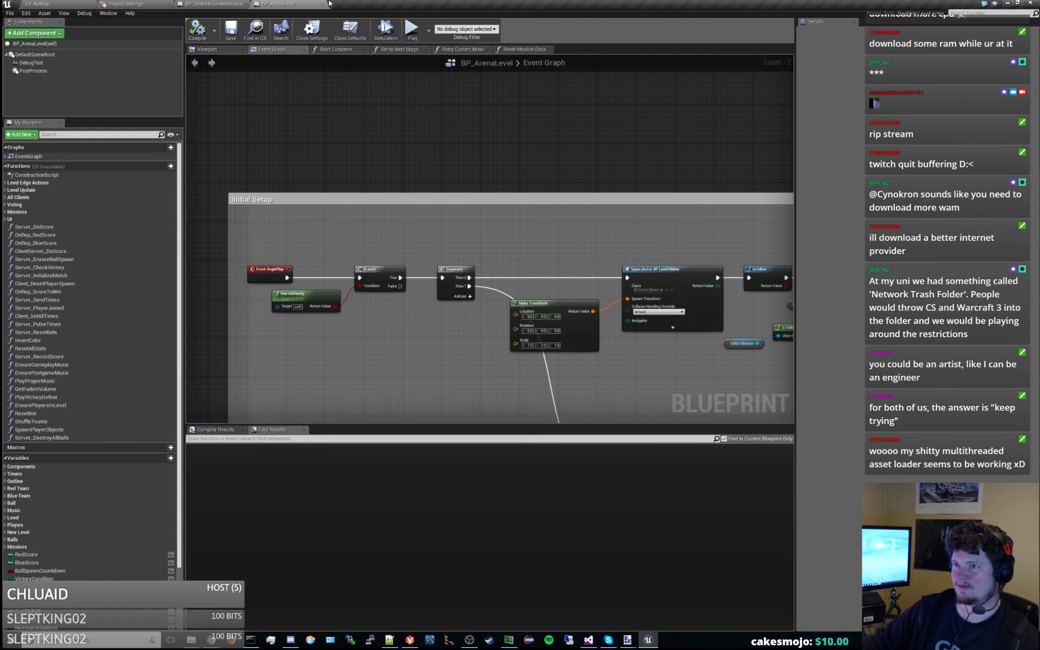
left_click(323, 5)
left_click(246, 4)
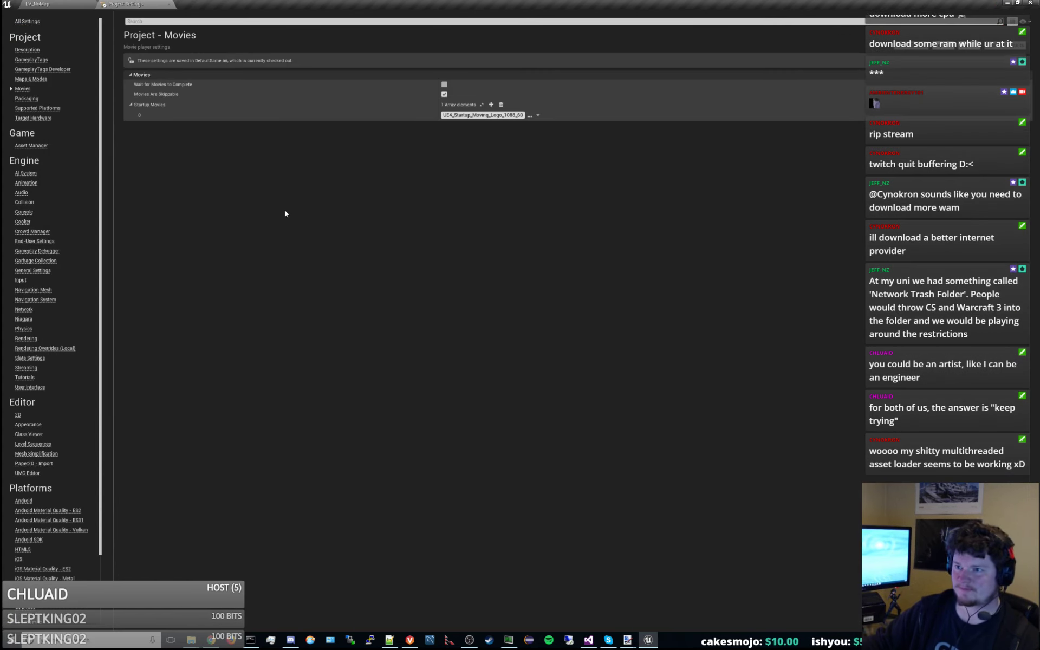
Make the LV_NoMap level viewport taller and clear the new messages from the Output Log
left_click(60, 5)
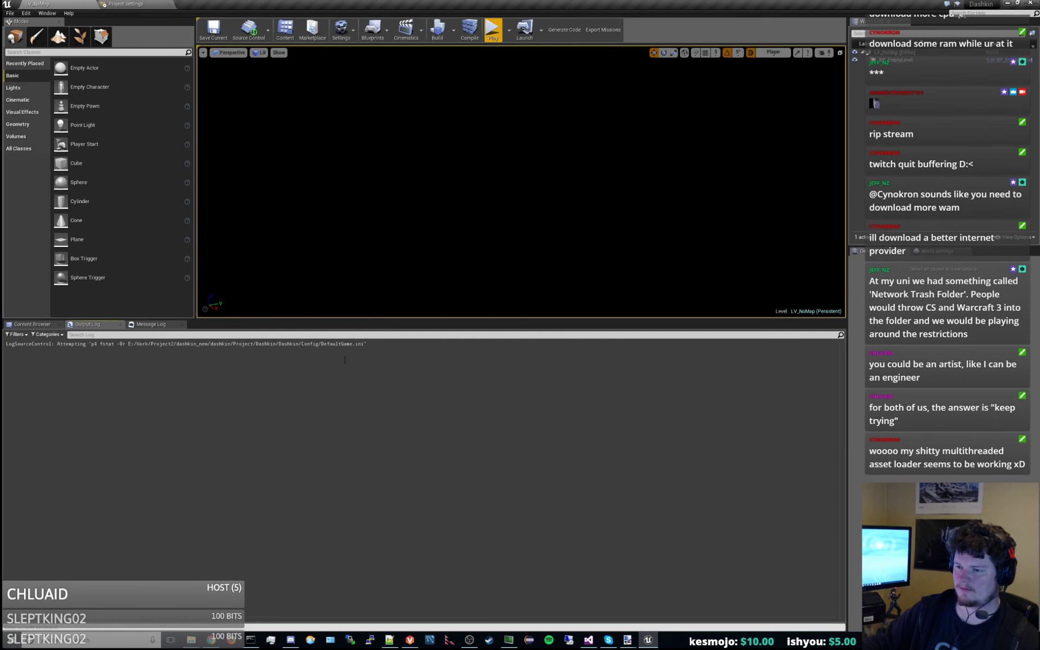
left_click_drag(344, 321, 336, 370)
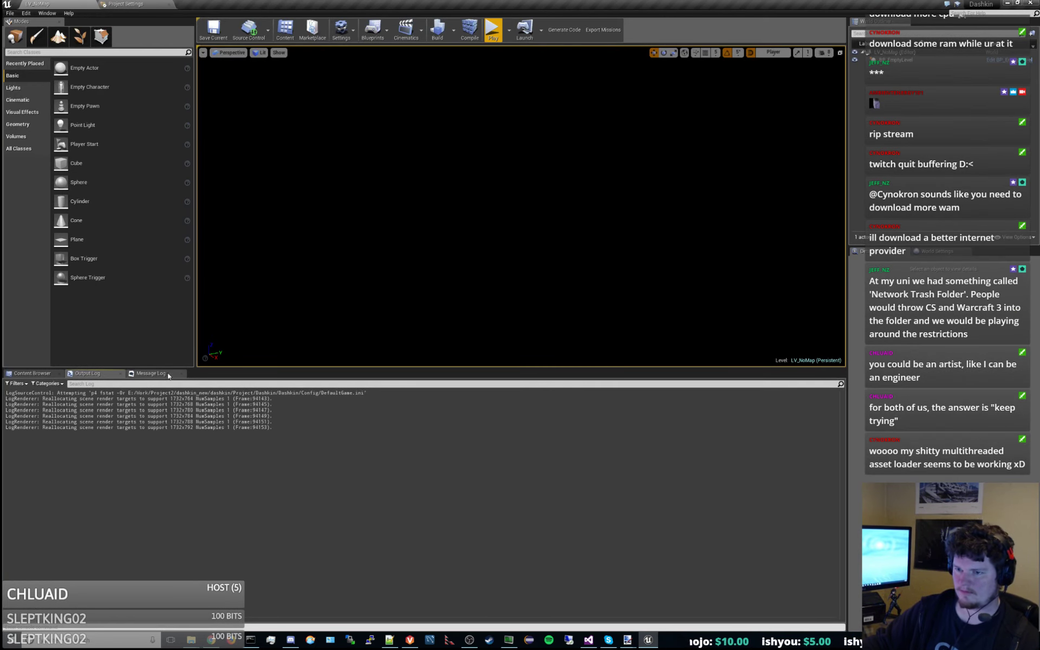
right_click(259, 480)
left_click(279, 485)
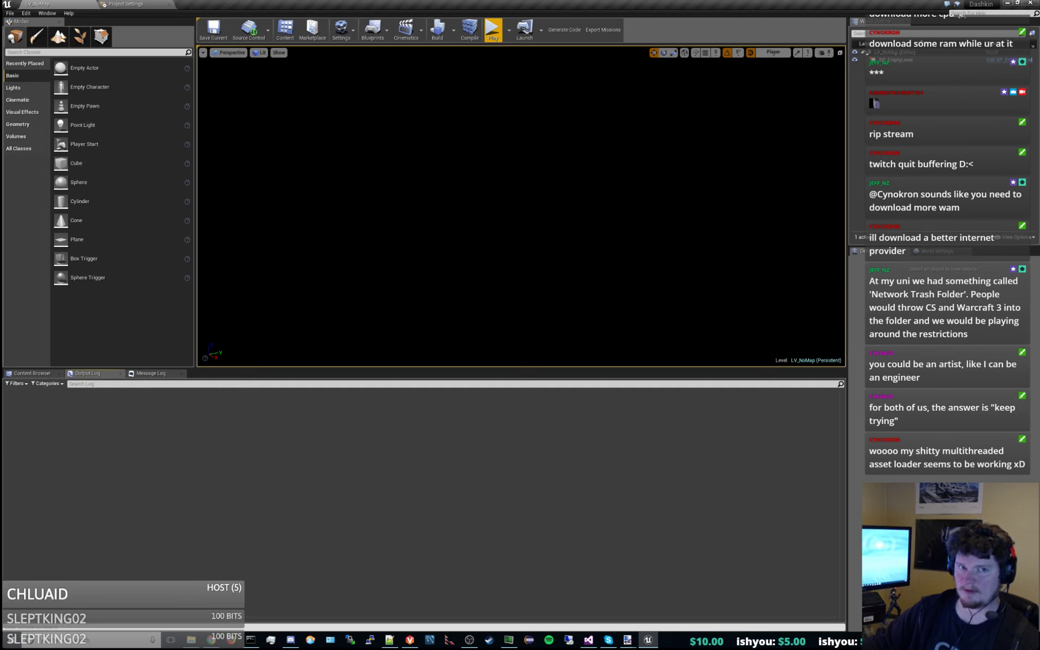